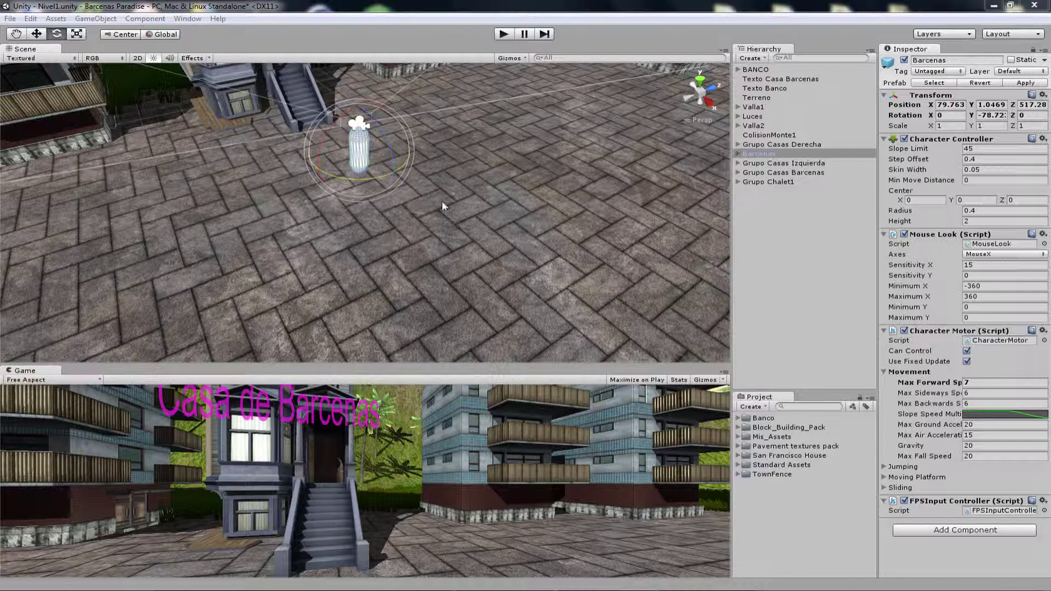
# Orbit and zoom around the town to inspect the buildings, the BANCO SUIZO tower and the mountains.
pyautogui.moveTo(419, 175); pyautogui.dragTo(384, 98, button='right')
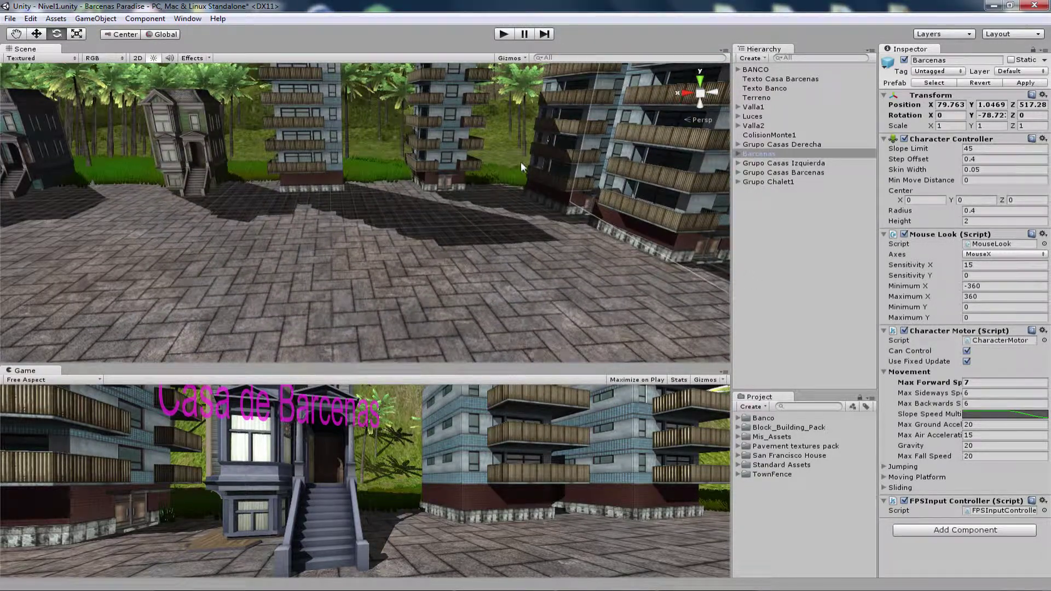
pyautogui.moveTo(549, 161); pyautogui.dragTo(461, 127, button='right')
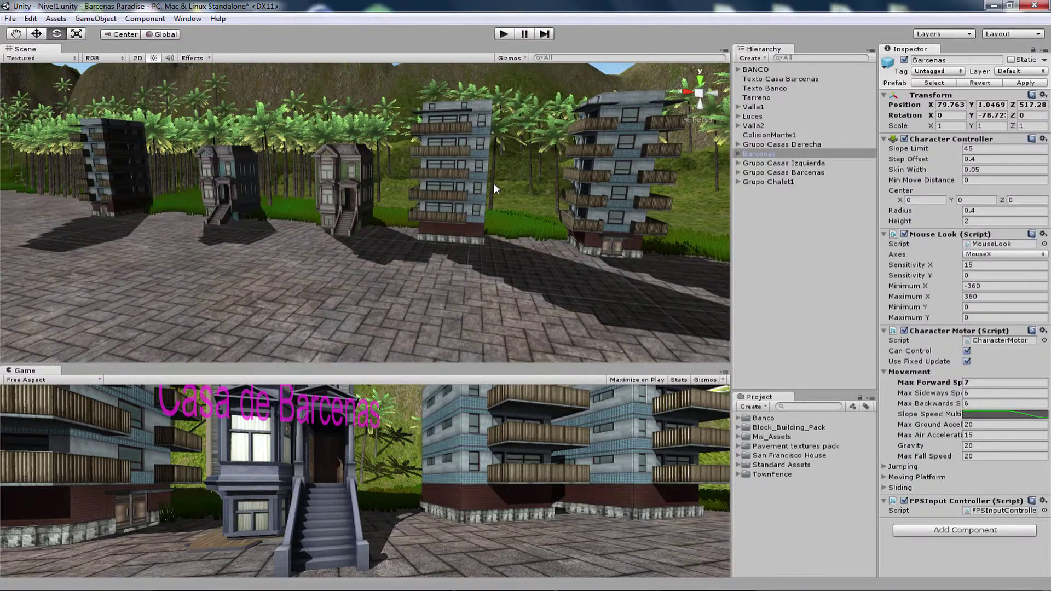
pyautogui.moveTo(495, 189); pyautogui.dragTo(305, 154, button='right')
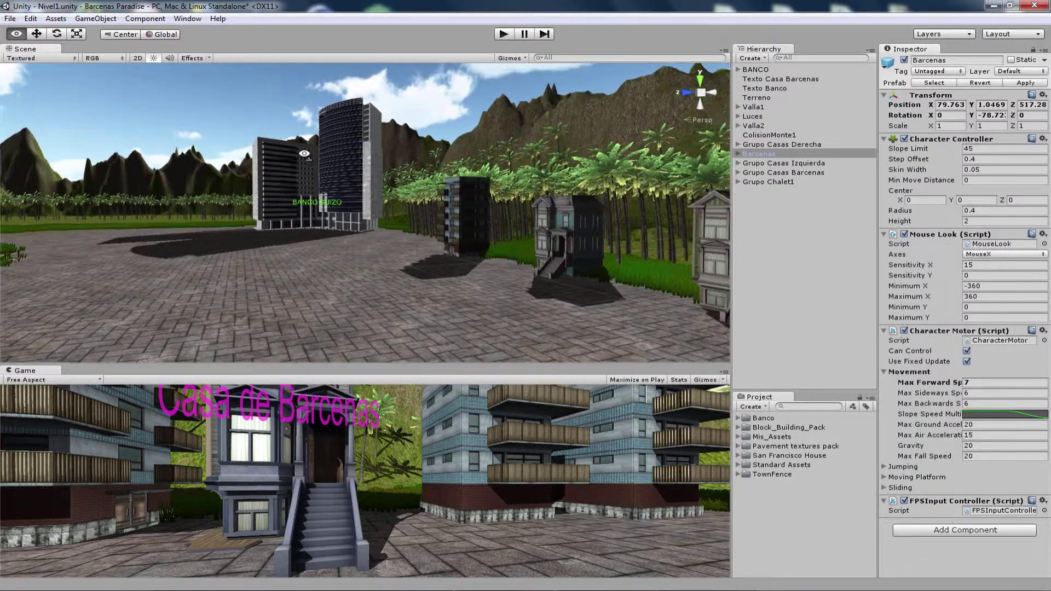
pyautogui.moveTo(305, 154)
pyautogui.mouseDown(button='right')
pyautogui.moveTo(419, 204)
pyautogui.moveTo(406, 159)
pyautogui.moveTo(485, 126)
pyautogui.mouseUp(button='right')
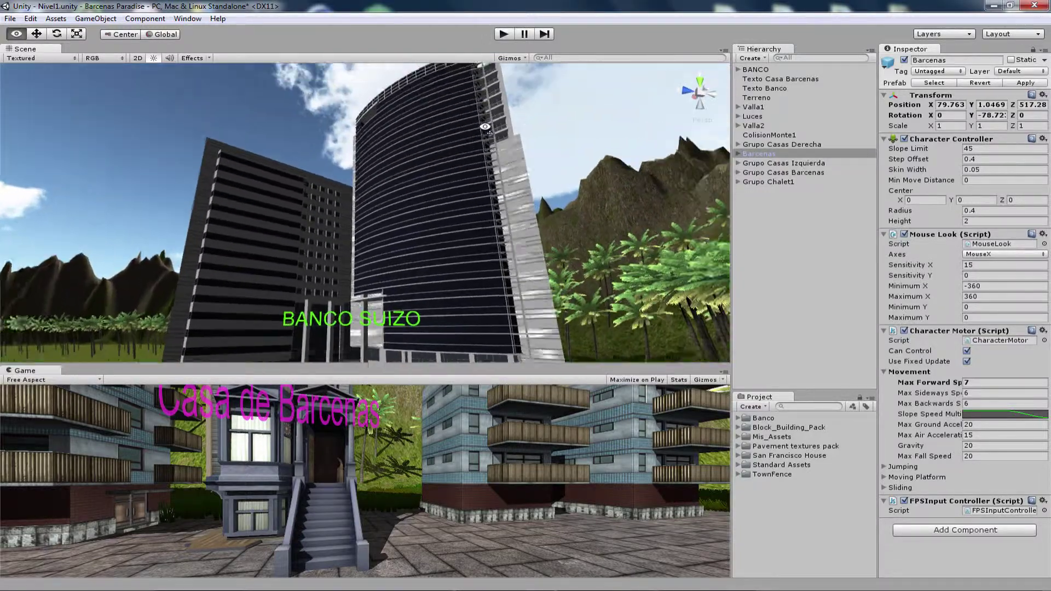
pyautogui.moveTo(485, 126); pyautogui.dragTo(425, 207, button='right')
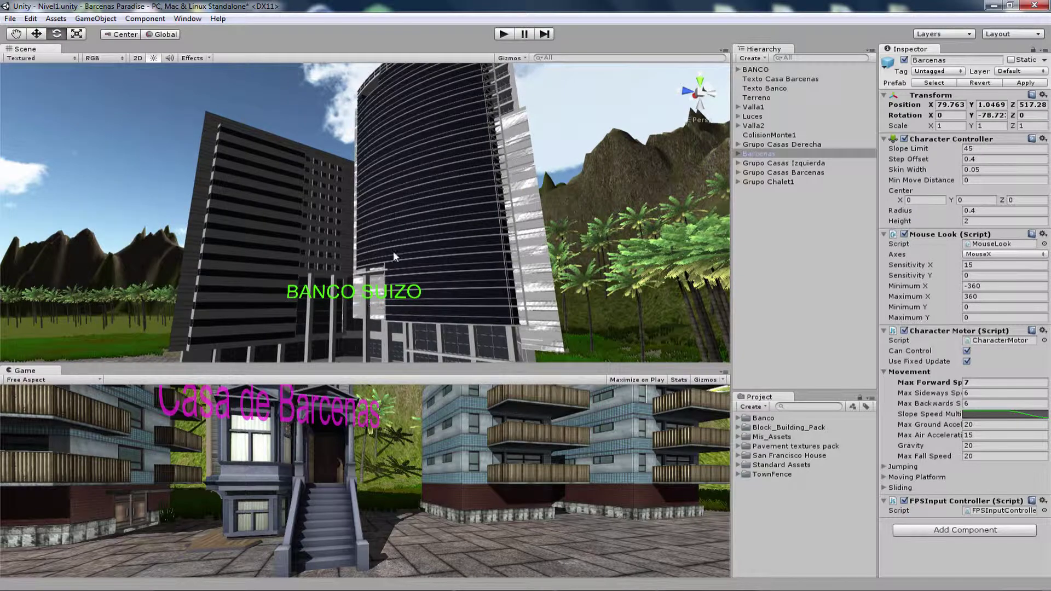
pyautogui.moveTo(393, 252); pyautogui.dragTo(210, 212, button='right')
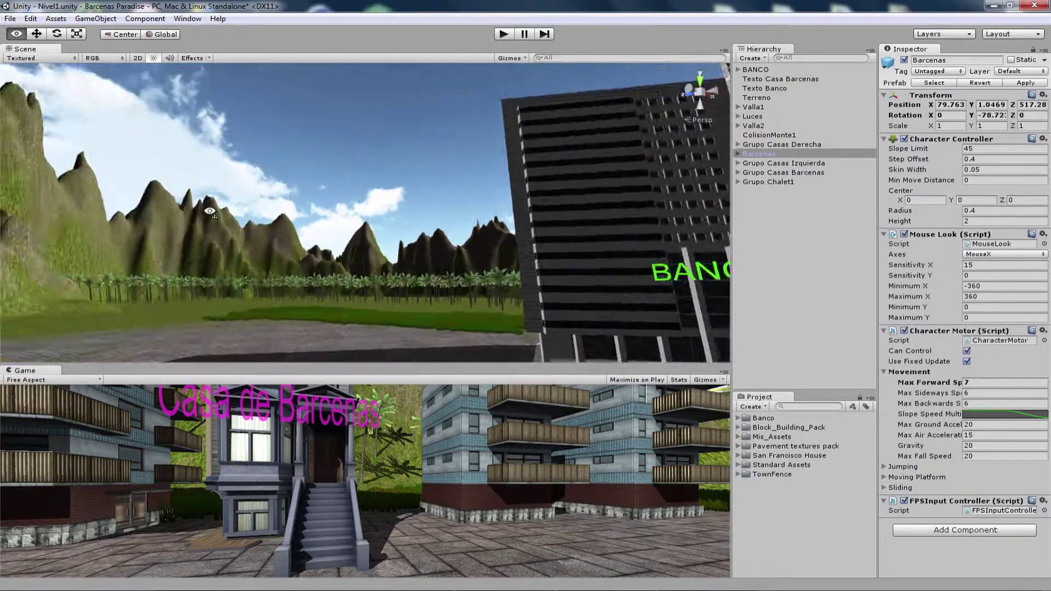
pyautogui.moveTo(209, 211)
pyautogui.mouseDown(button='right')
pyautogui.moveTo(199, 225)
pyautogui.moveTo(363, 261)
pyautogui.mouseUp(button='right')
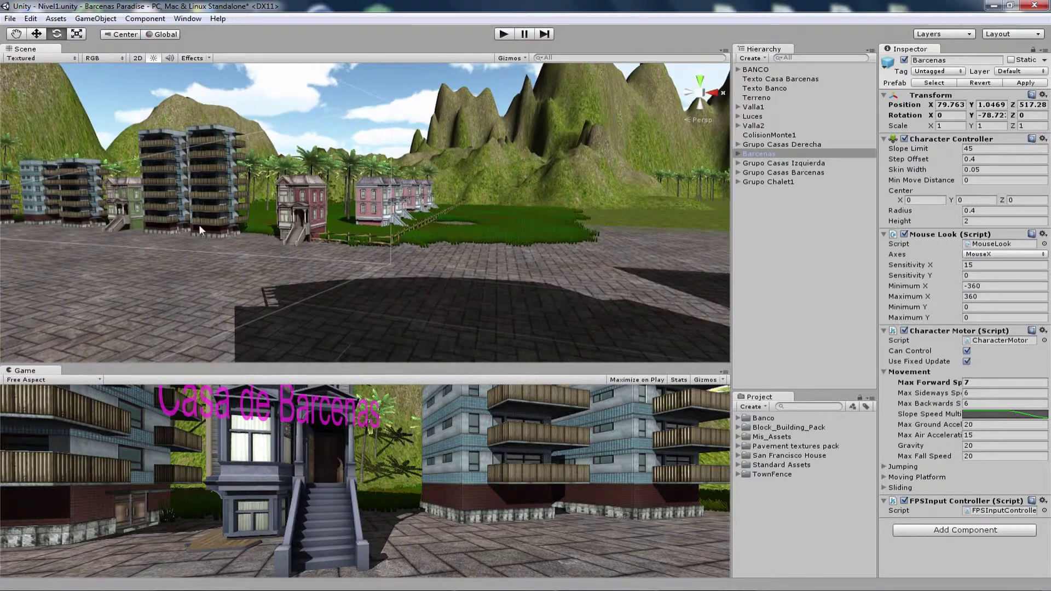
pyautogui.scroll(3, 386, 222)
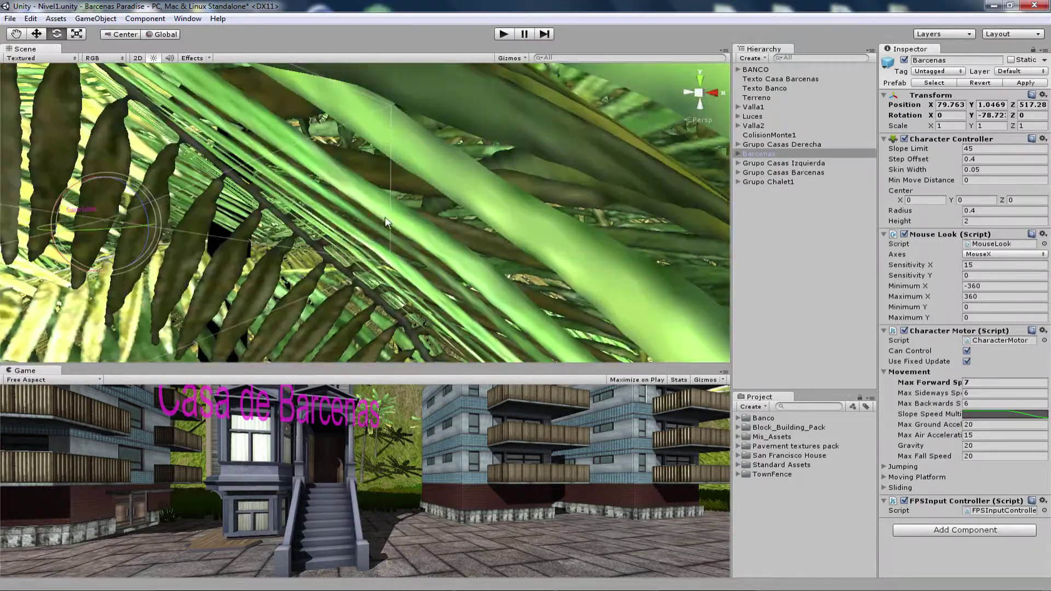
pyautogui.scroll(-5, 385, 221)
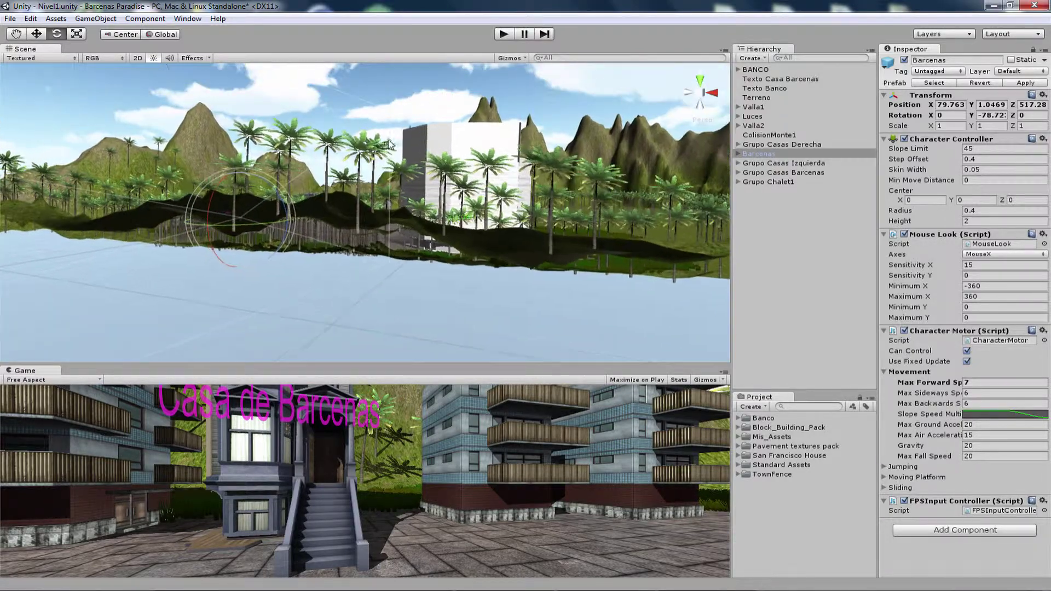
pyautogui.moveTo(389, 144); pyautogui.dragTo(392, 257, button='right')
pyautogui.scroll(-5, 412, 137)
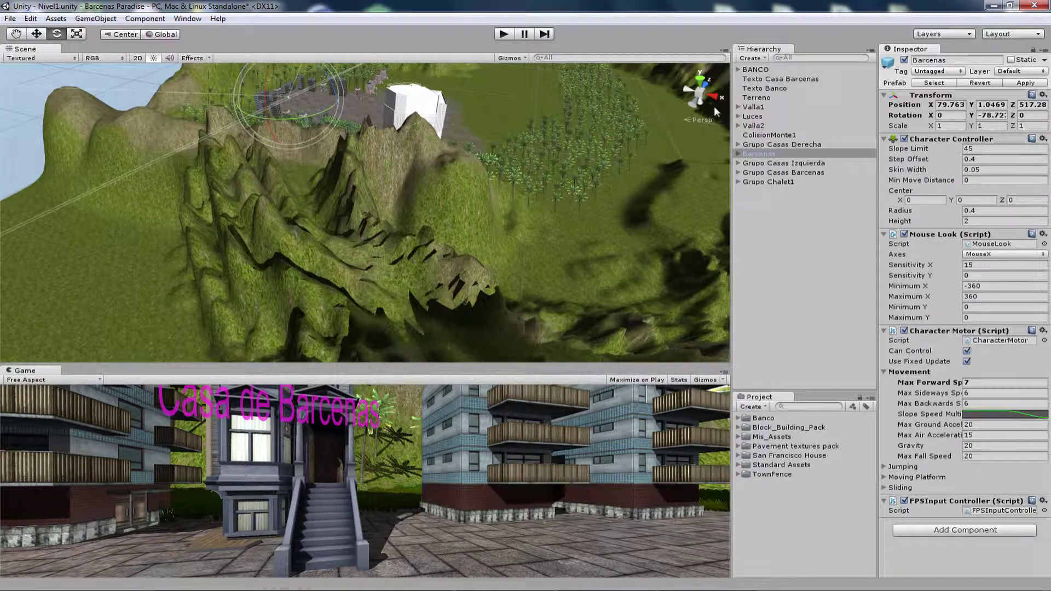
# Frame the BANCO object and orbit around the bank building and its terrain.
pyautogui.doubleClick(756, 70)
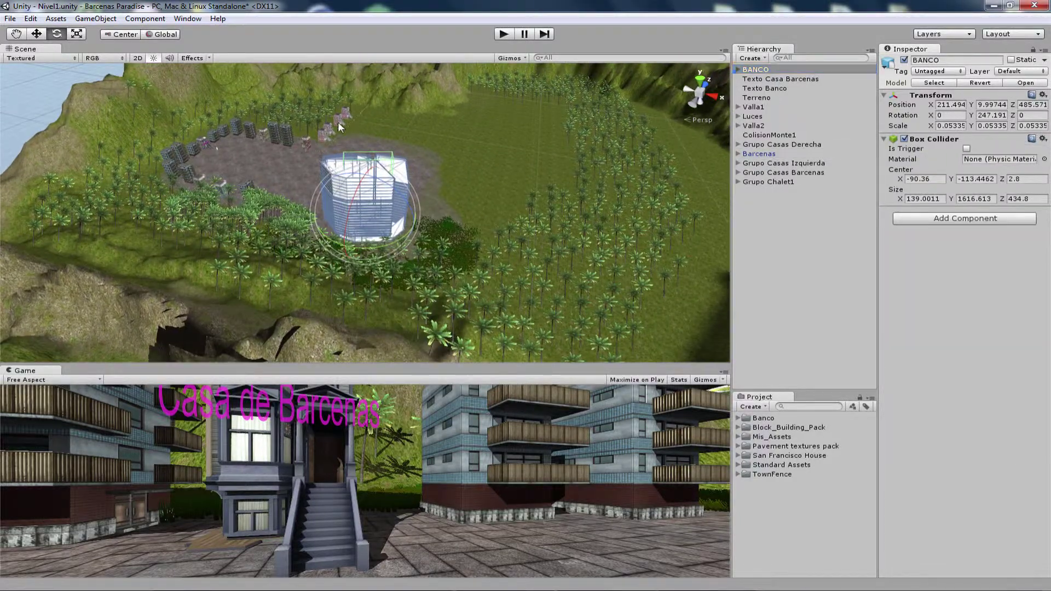
pyautogui.moveTo(338, 127)
pyautogui.keyDown('alt'); pyautogui.mouseDown()
pyautogui.moveTo(419, 77)
pyautogui.moveTo(478, 90)
pyautogui.mouseUp(); pyautogui.keyUp('alt')
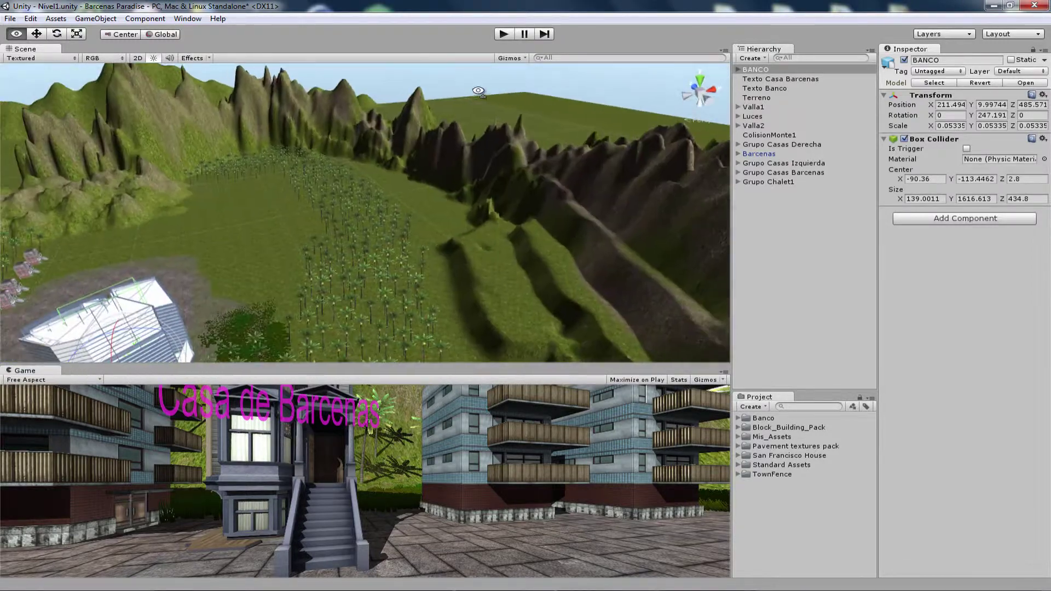
pyautogui.moveTo(478, 91)
pyautogui.keyDown('alt'); pyautogui.mouseDown()
pyautogui.moveTo(439, 169)
pyautogui.moveTo(377, 133)
pyautogui.mouseUp(); pyautogui.keyUp('alt')
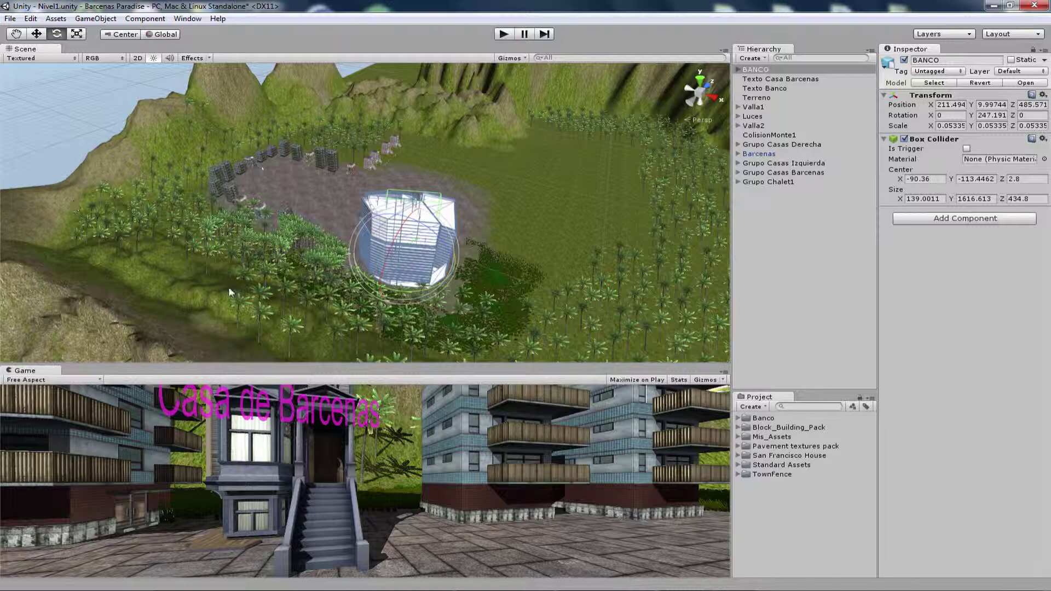
pyautogui.moveTo(248, 186)
pyautogui.keyDown('alt'); pyautogui.mouseDown()
pyautogui.moveTo(277, 182)
pyautogui.moveTo(277, 158)
pyautogui.moveTo(238, 287)
pyautogui.moveTo(165, 197)
pyautogui.mouseUp(); pyautogui.keyUp('alt')
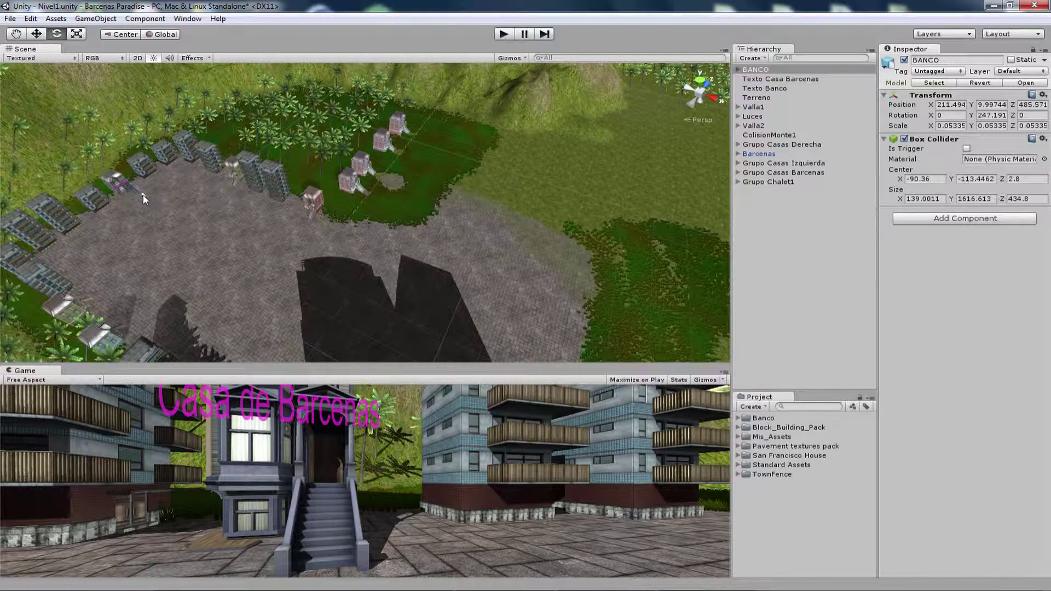
# Select the Terreno terrain, then the white building's Line72 mesh.
pyautogui.click(143, 198)
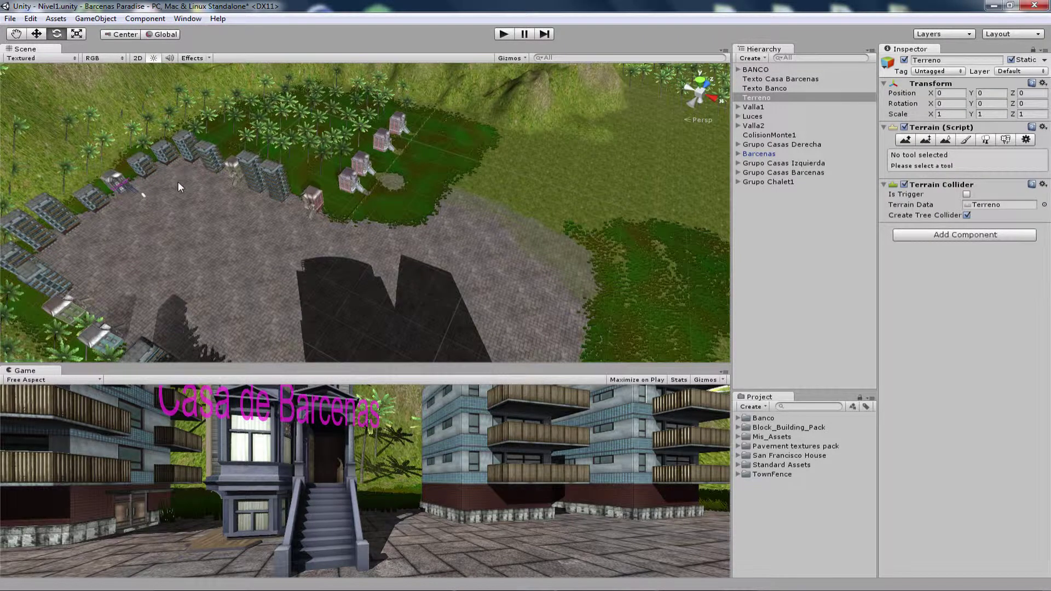
pyautogui.scroll(-3, 179, 182)
pyautogui.scroll(1, 214, 193)
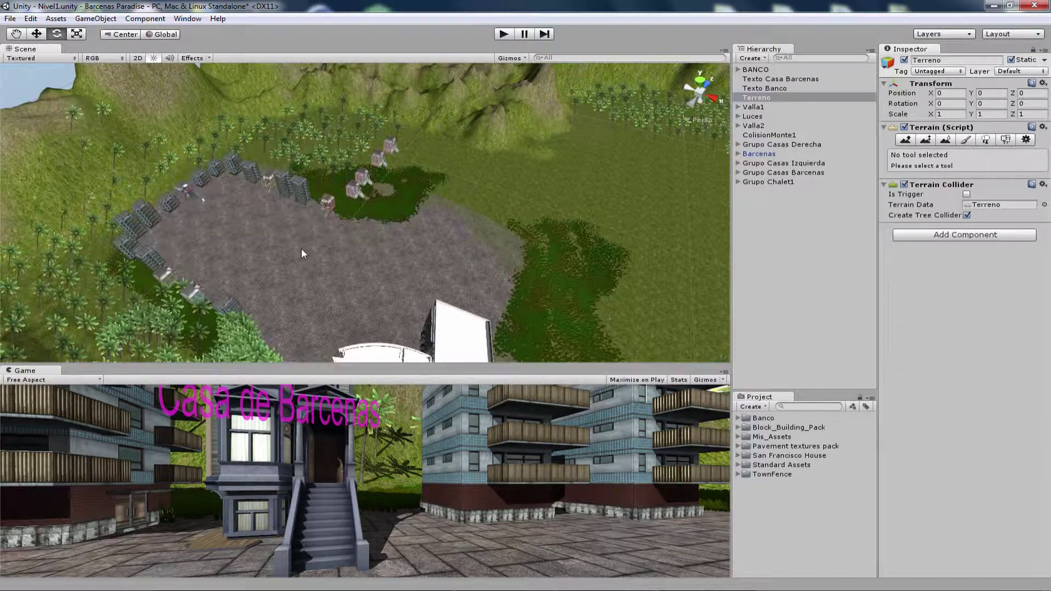
pyautogui.moveTo(303, 253); pyautogui.dragTo(323, 250, button='right')
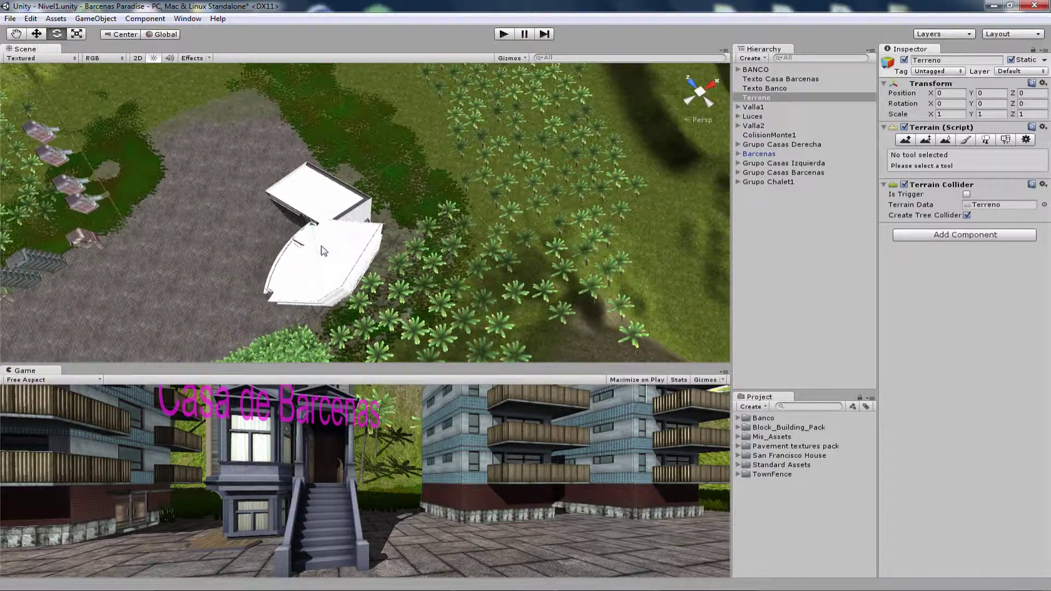
pyautogui.click(323, 250)
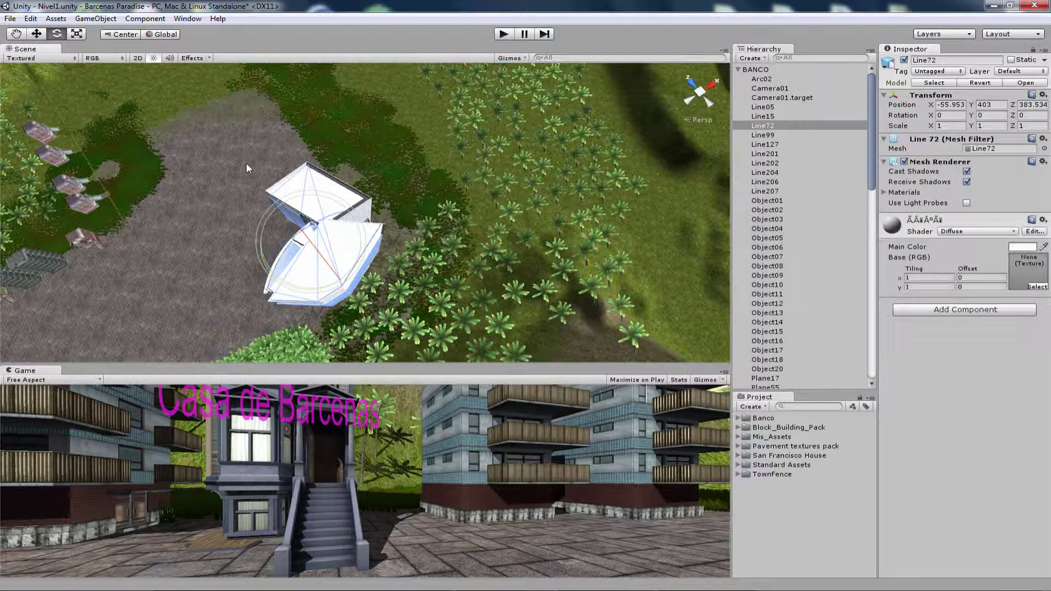
# Orbit to look over the plaza and collapse the BANCO object's child list.
pyautogui.moveTo(232, 131); pyautogui.dragTo(226, 178, button='right')
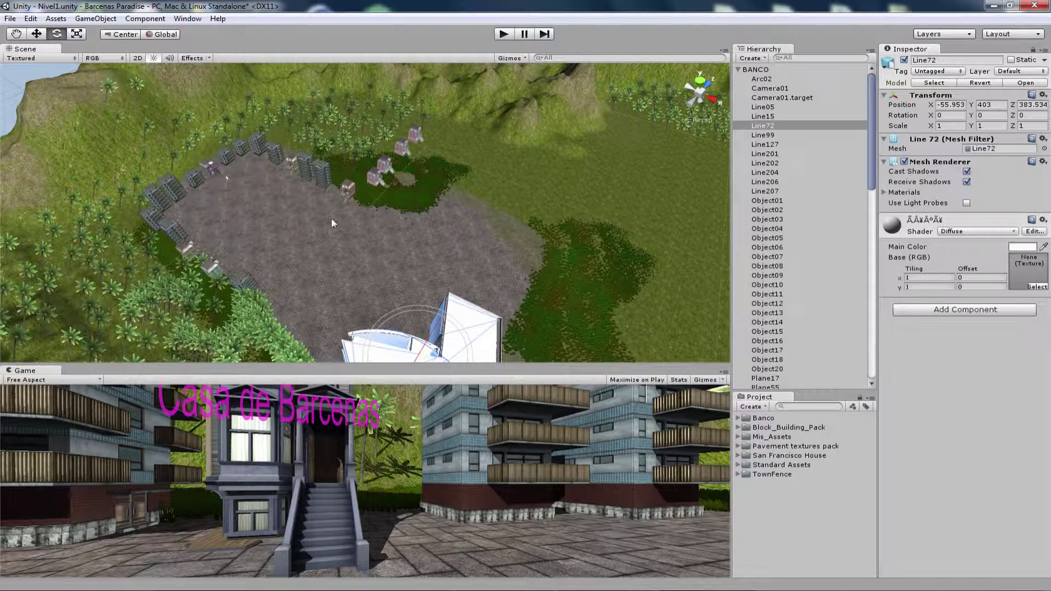
pyautogui.moveTo(332, 223); pyautogui.dragTo(235, 200, button='right')
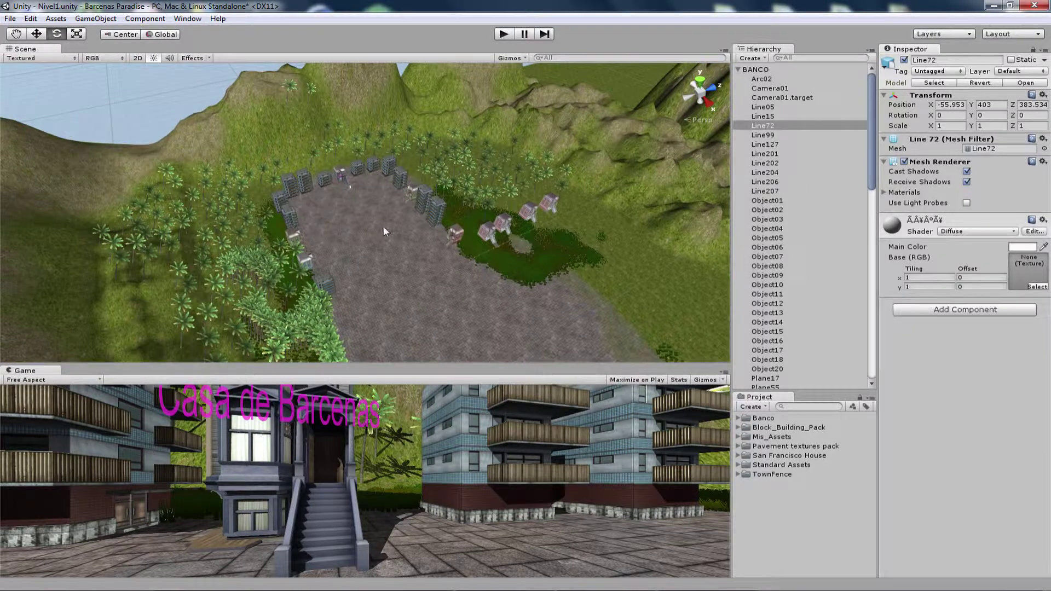
pyautogui.moveTo(383, 227)
pyautogui.mouseDown(button='right')
pyautogui.moveTo(486, 185)
pyautogui.moveTo(222, 195)
pyautogui.moveTo(656, 161)
pyautogui.moveTo(294, 171)
pyautogui.mouseUp(button='right')
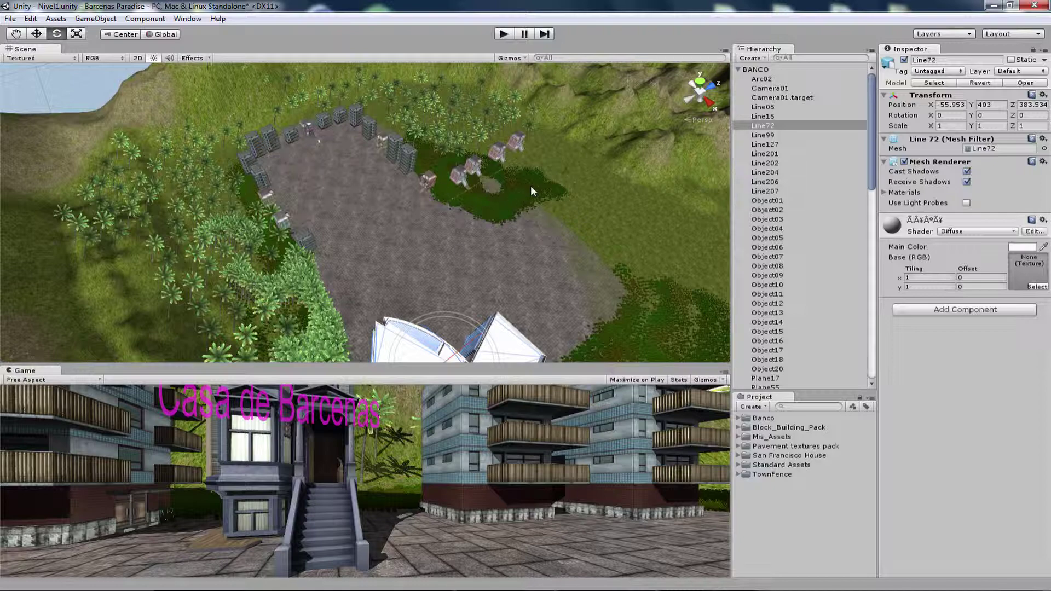
pyautogui.click(739, 70)
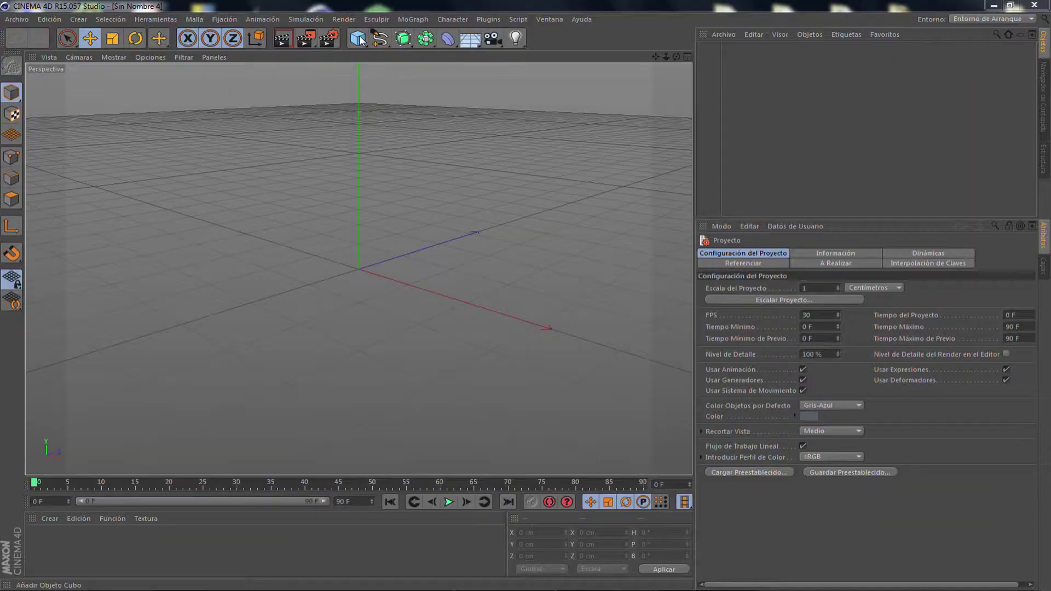
# Resize the cube in Cinema 4D to a thin 274.213 × 150.95 × 58.264 cm slab.
pyautogui.click(357, 38)
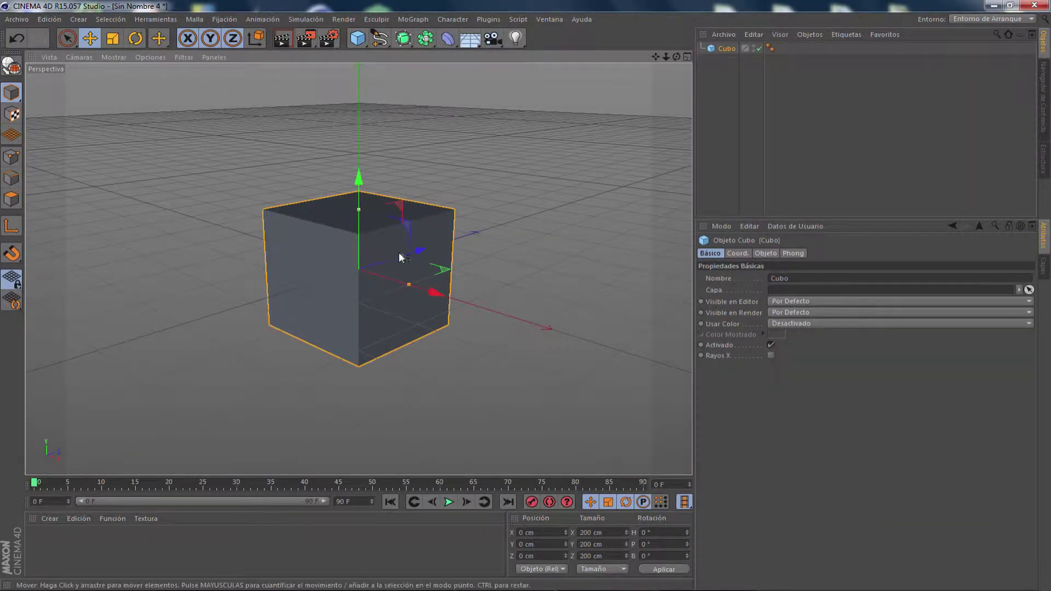
pyautogui.moveTo(400, 256); pyautogui.dragTo(380, 258)
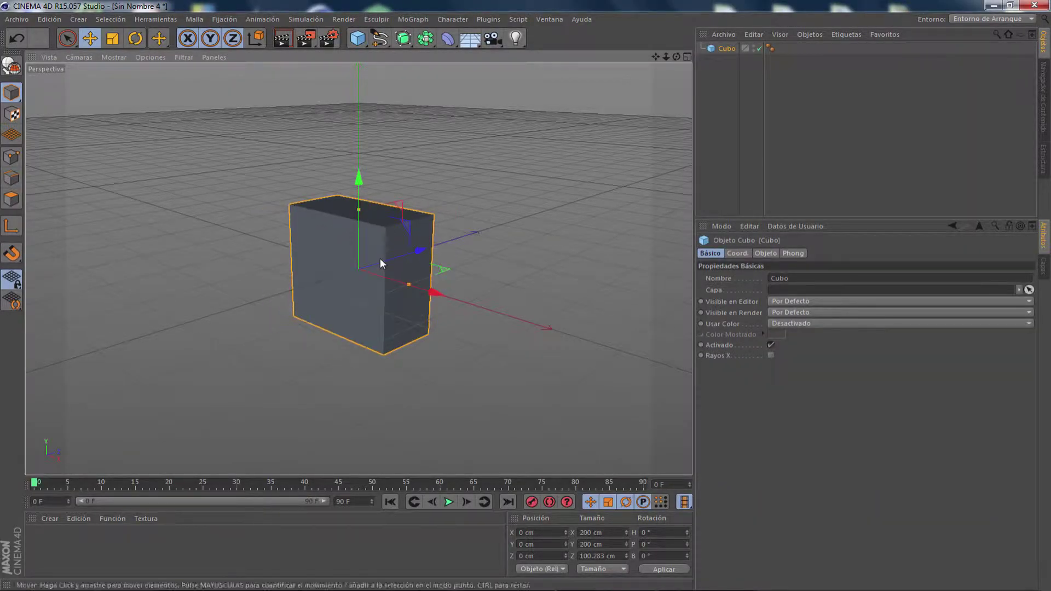
pyautogui.moveTo(358, 214); pyautogui.dragTo(359, 225)
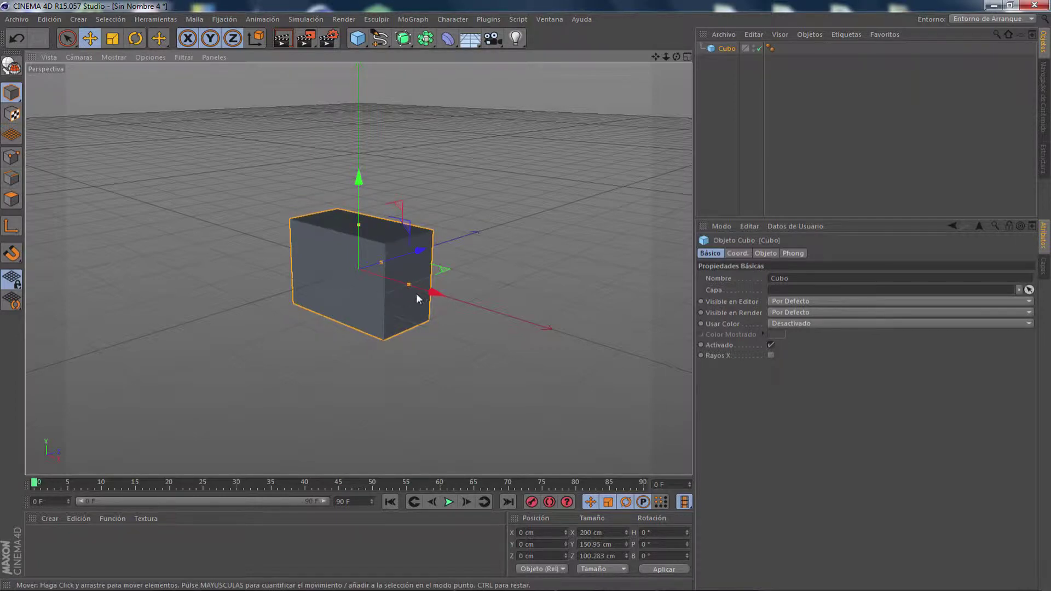
pyautogui.moveTo(412, 284)
pyautogui.mouseDown()
pyautogui.moveTo(428, 292)
pyautogui.moveTo(354, 285)
pyautogui.mouseUp()
pyautogui.scroll(3, 393, 271)
pyautogui.scroll(4, 388, 241)
pyautogui.scroll(2, 366, 244)
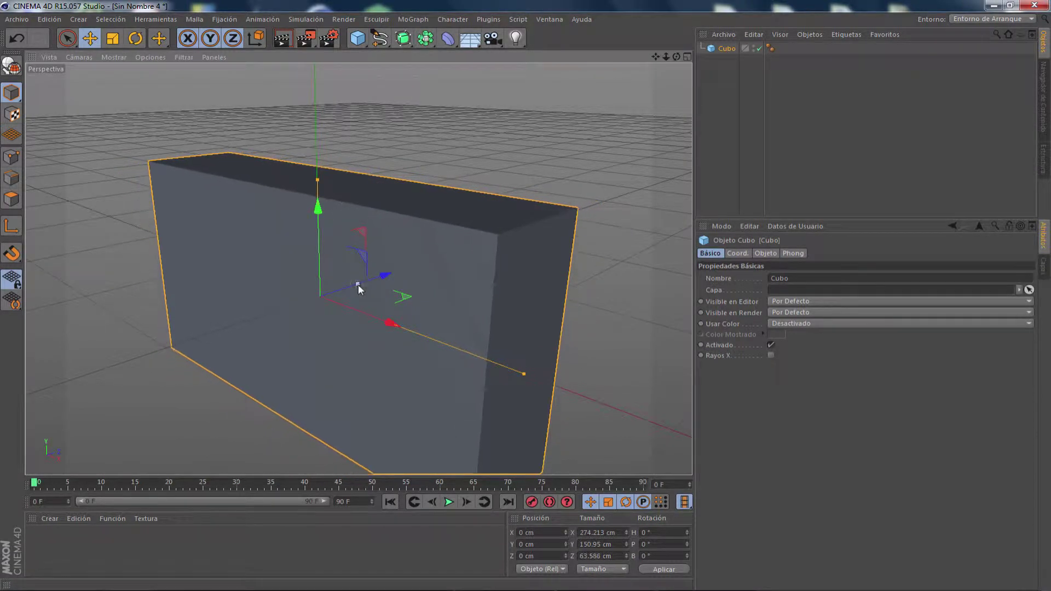
pyautogui.scroll(-3, 413, 288)
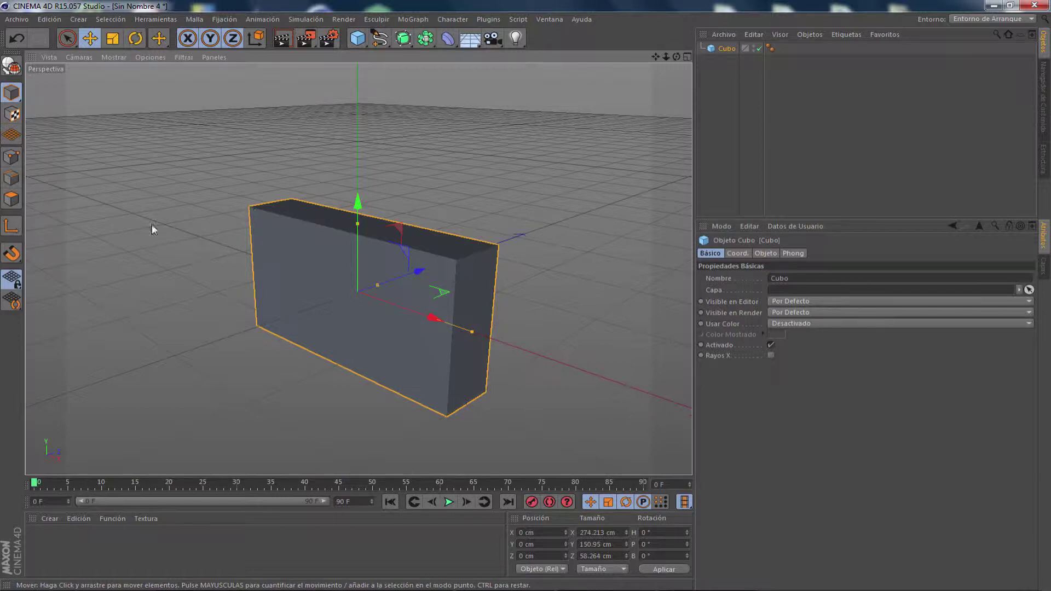
# Create a new material 'Mat' and turn off its specular channel.
pyautogui.click(55, 518)
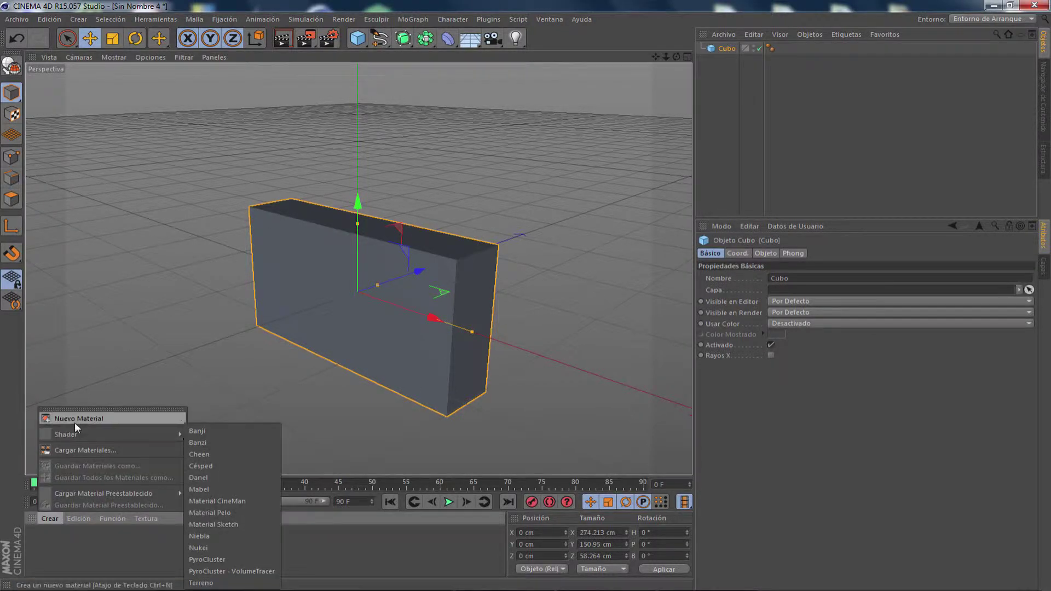
pyautogui.click(75, 422)
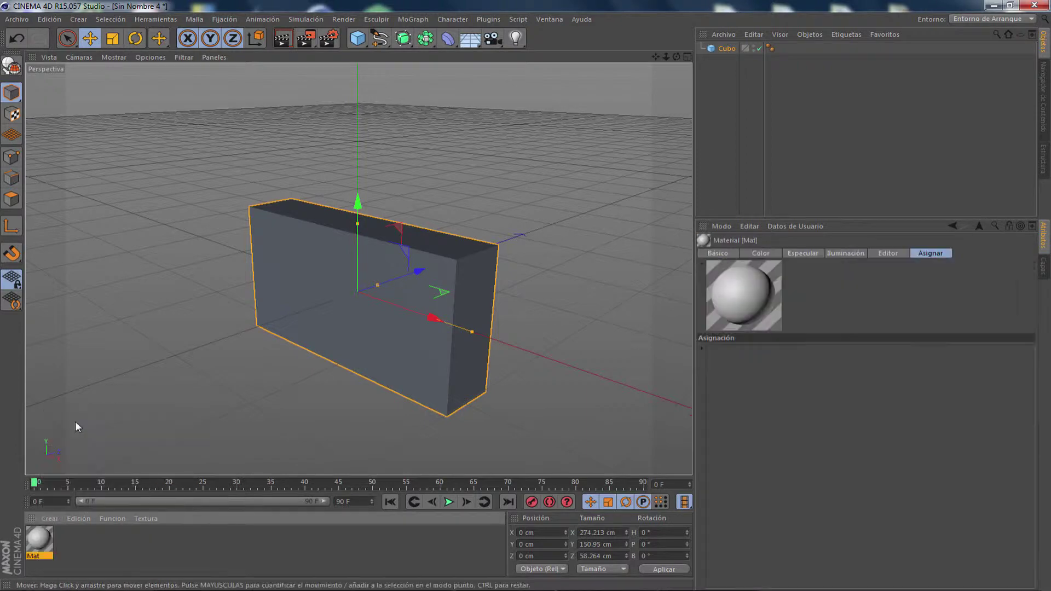
pyautogui.doubleClick(37, 542)
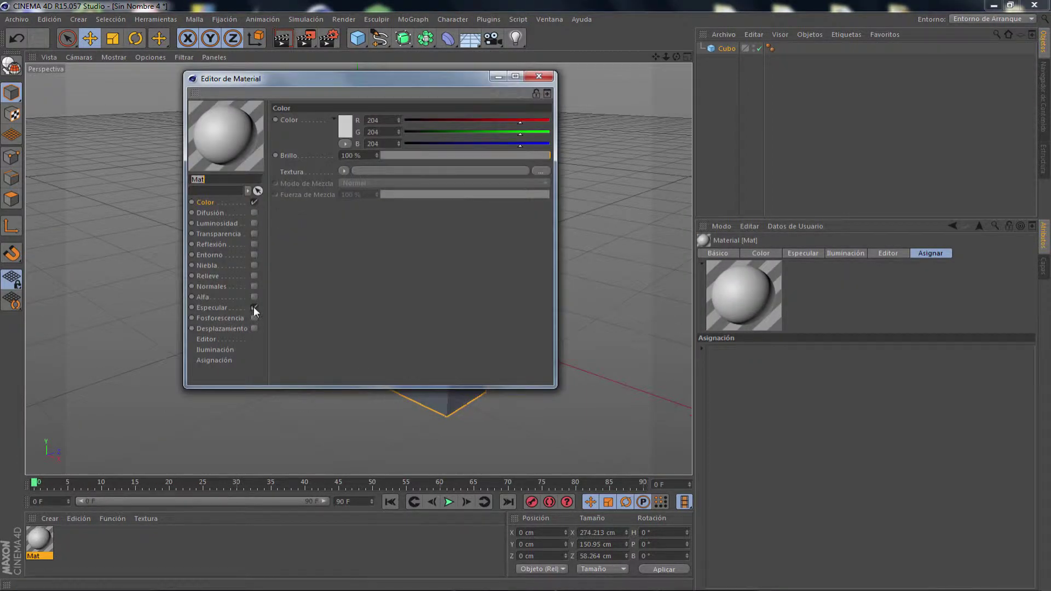
pyautogui.click(254, 307)
# Load sign-42338.png as Mat's colour texture without copying, with Cuadrado sampling, then close the editor.
pyautogui.click(534, 170)
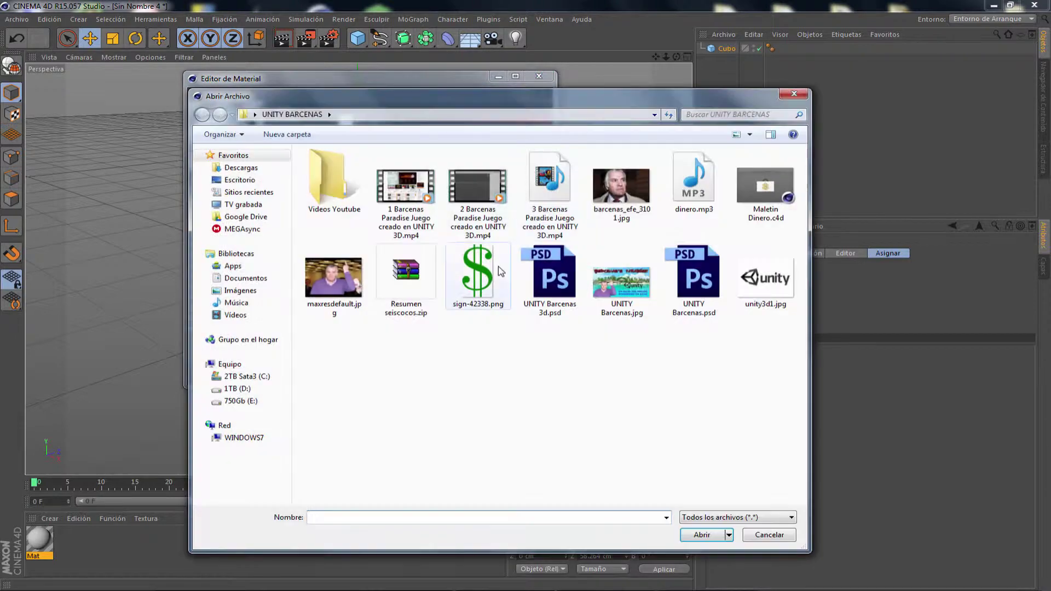
pyautogui.click(478, 280)
pyautogui.doubleClick(477, 280)
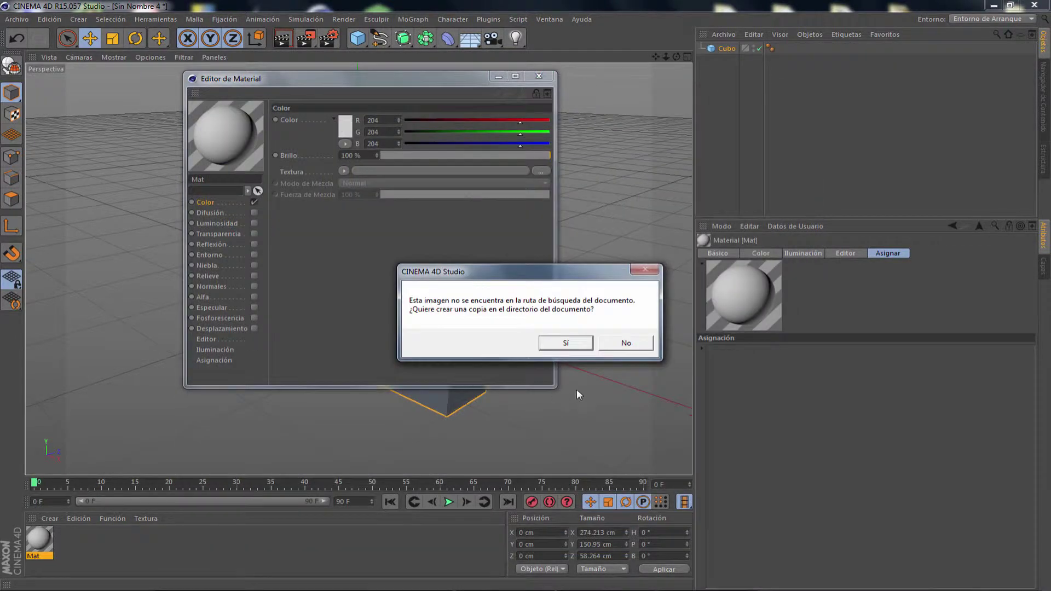
pyautogui.click(614, 345)
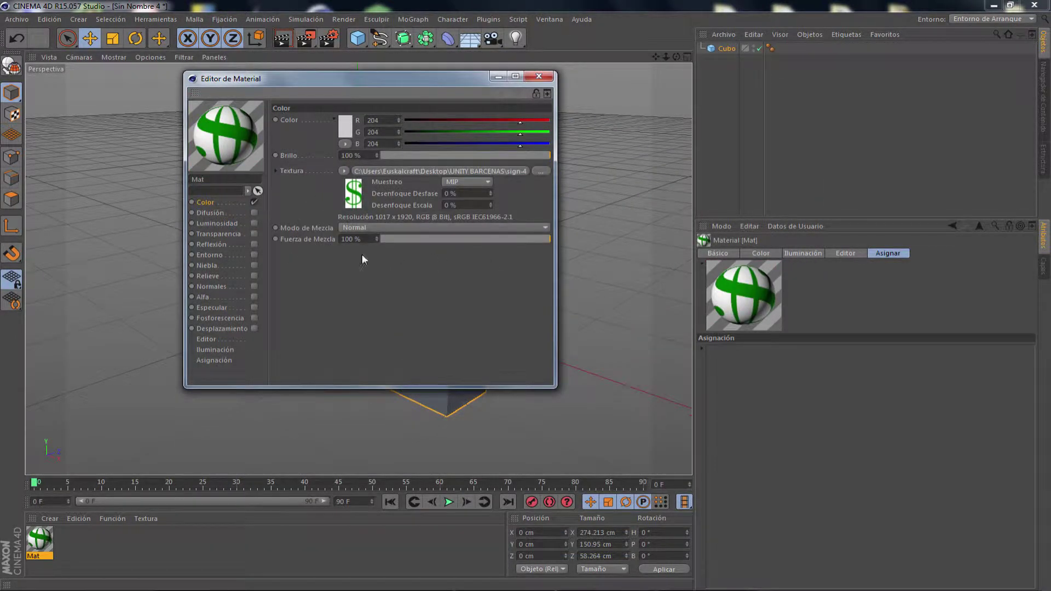
pyautogui.click(486, 183)
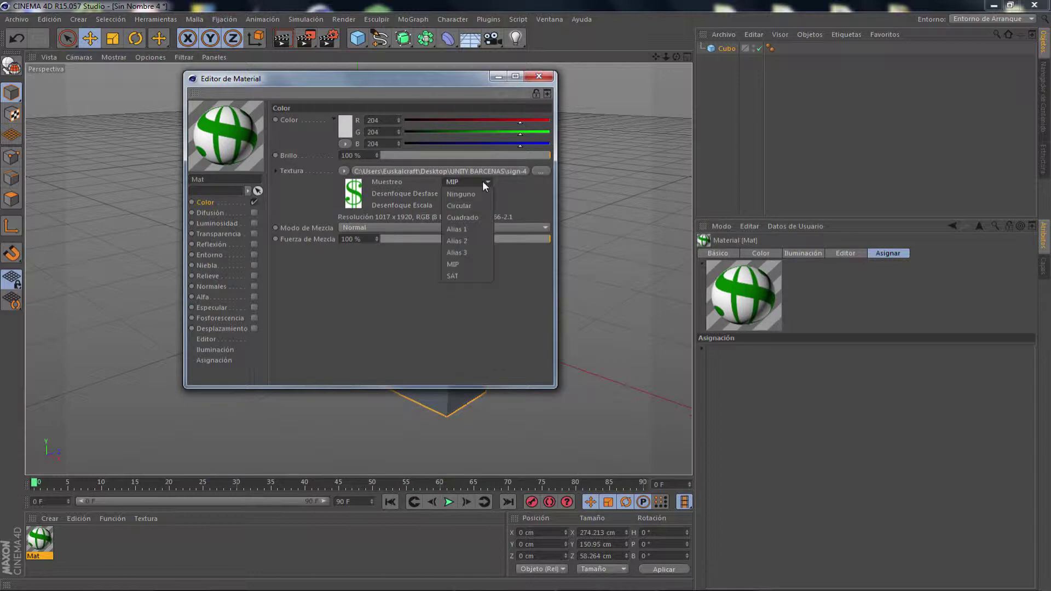
pyautogui.click(466, 217)
pyautogui.click(538, 77)
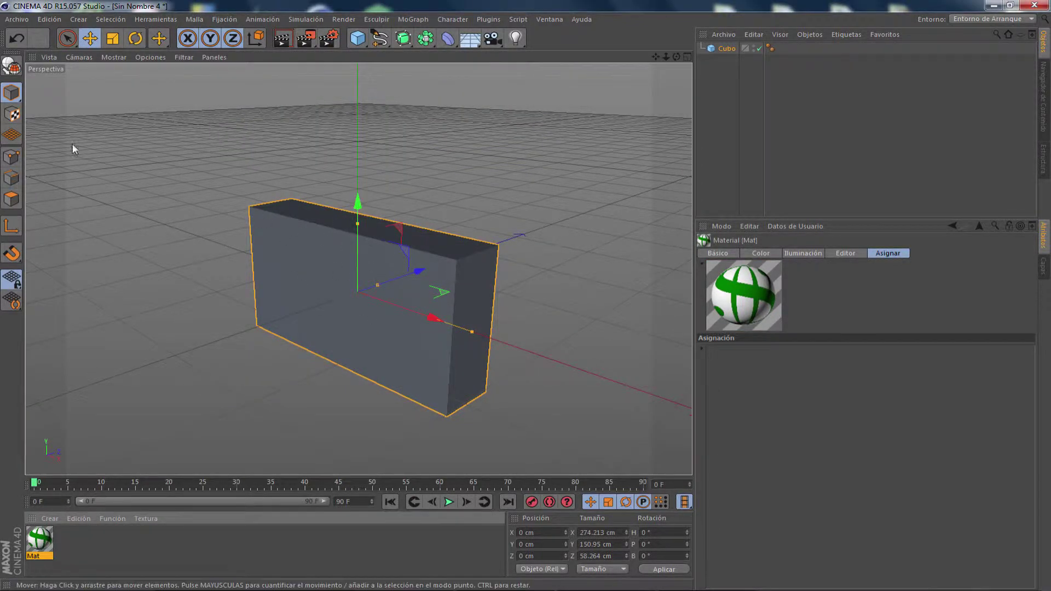
# Apply Mat to the Cubo slab, then test a rotation and undo it back to 0°.
pyautogui.moveTo(39, 542); pyautogui.dragTo(339, 332)
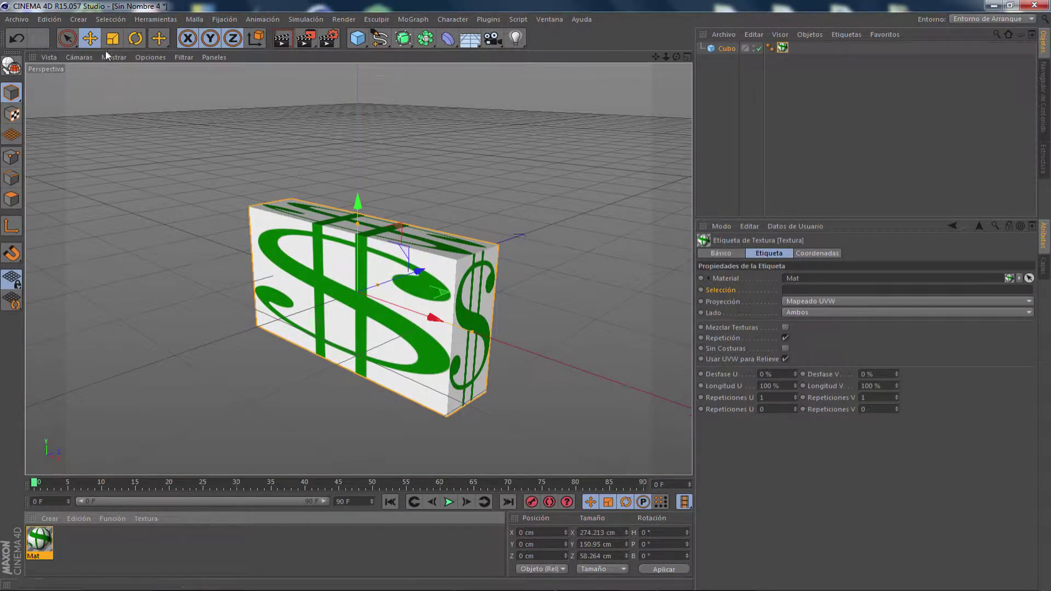
pyautogui.click(135, 38)
pyautogui.moveTo(381, 316)
pyautogui.mouseDown()
pyautogui.moveTo(602, 279)
pyautogui.moveTo(289, 261)
pyautogui.mouseUp()
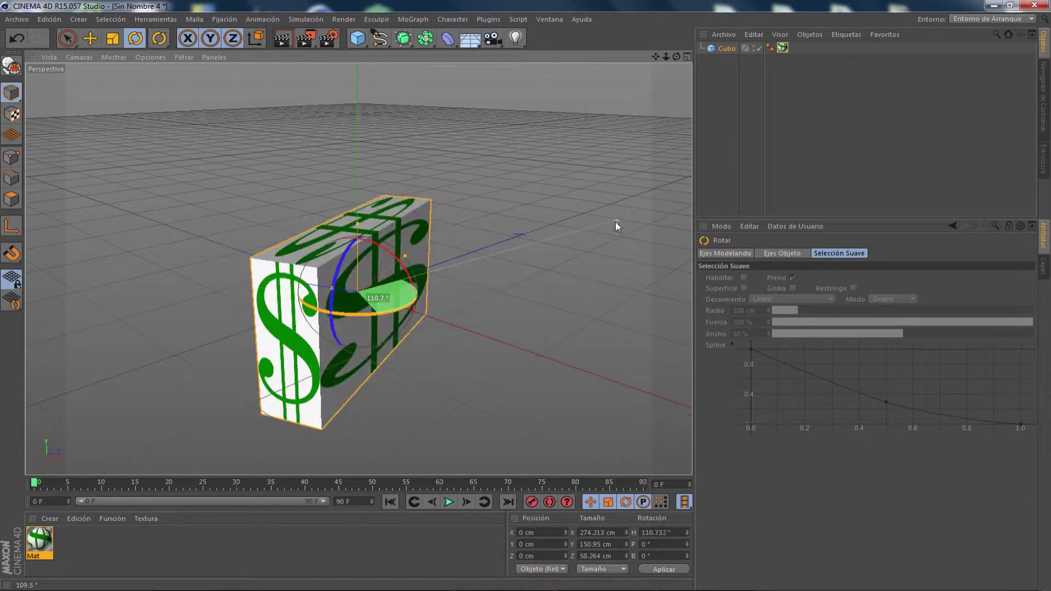
pyautogui.click(17, 38)
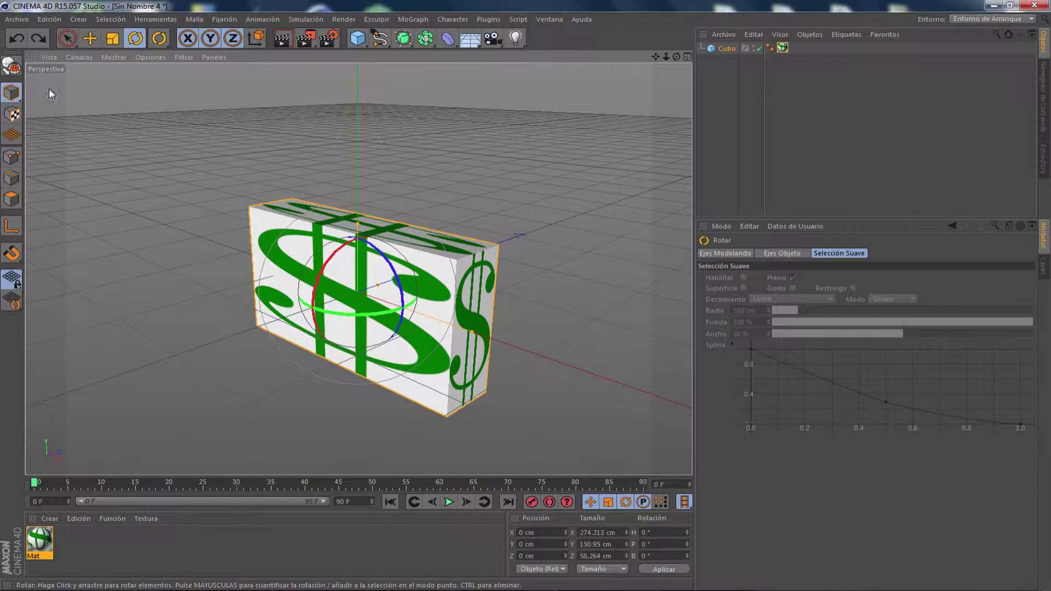
# Use Save As to store the dollar slab as 'Maletin' inside the UNITY BARCENAS folder.
pyautogui.click(16, 19)
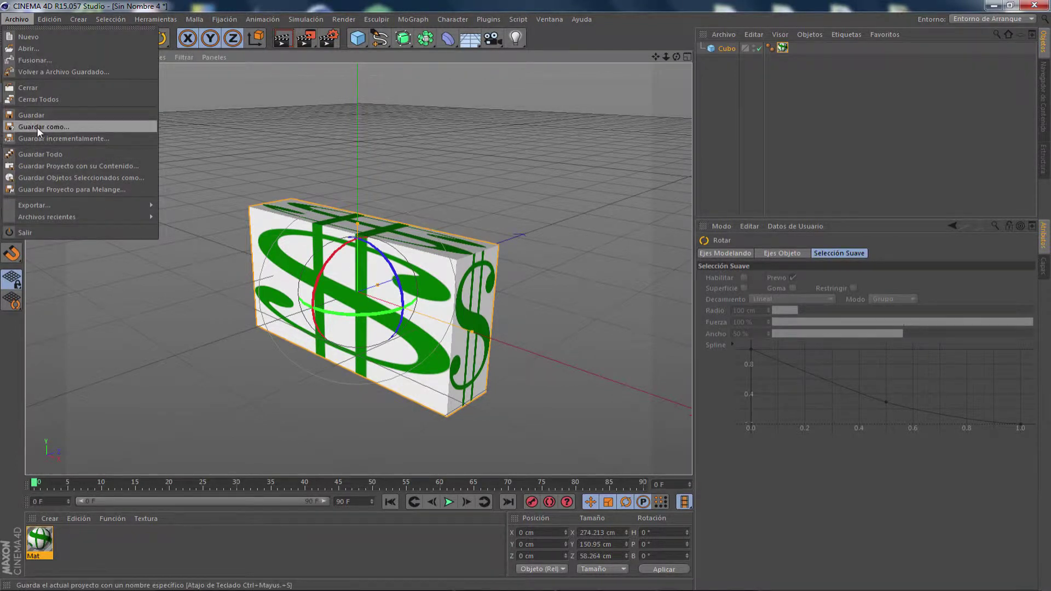
pyautogui.click(38, 128)
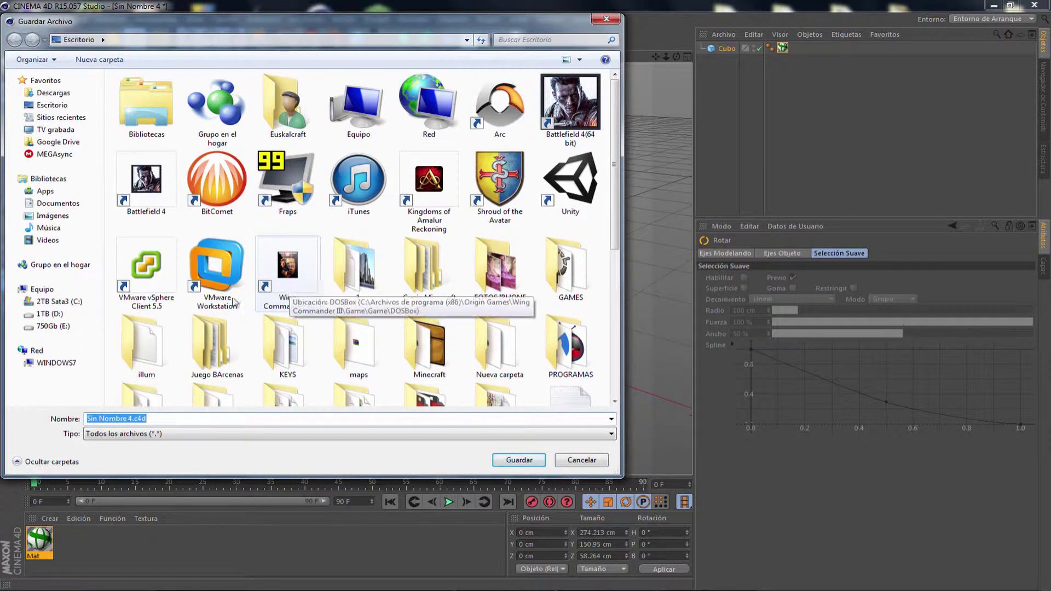
pyautogui.write('Maletin')
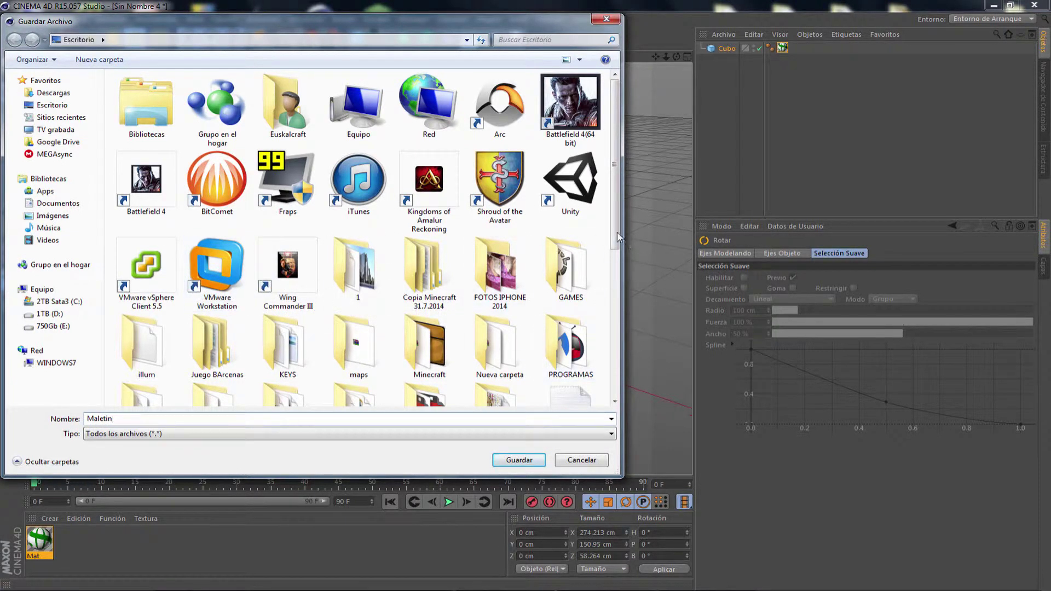
pyautogui.moveTo(615, 236); pyautogui.dragTo(608, 328)
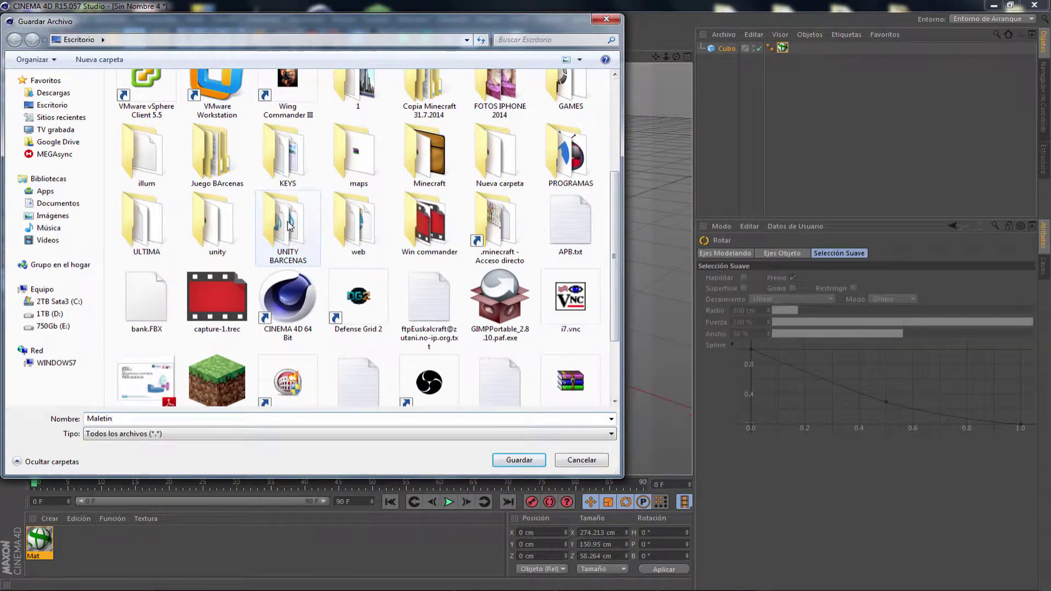
pyautogui.doubleClick(288, 226)
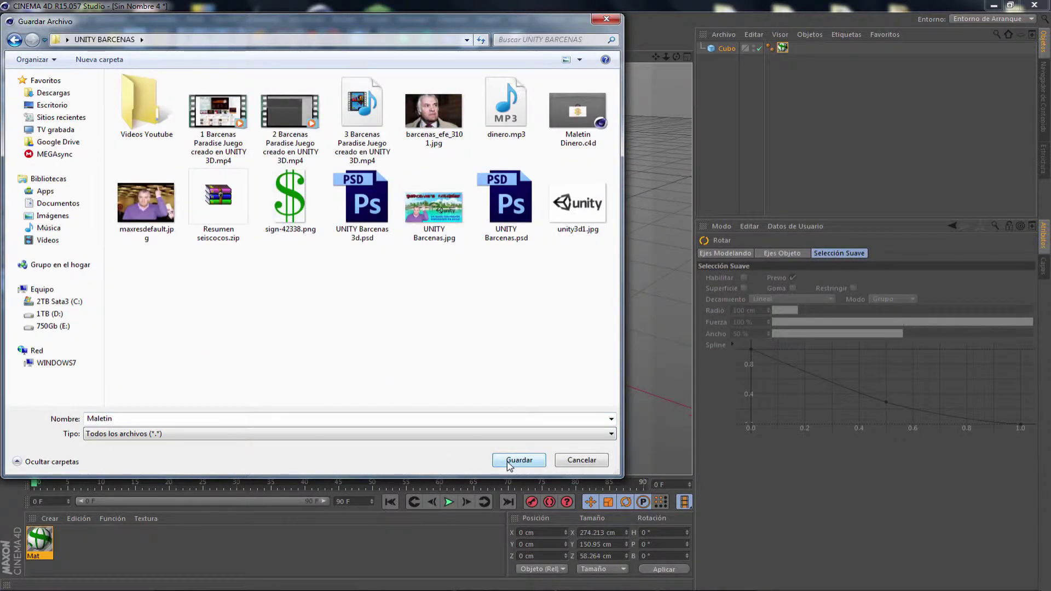
pyautogui.click(511, 461)
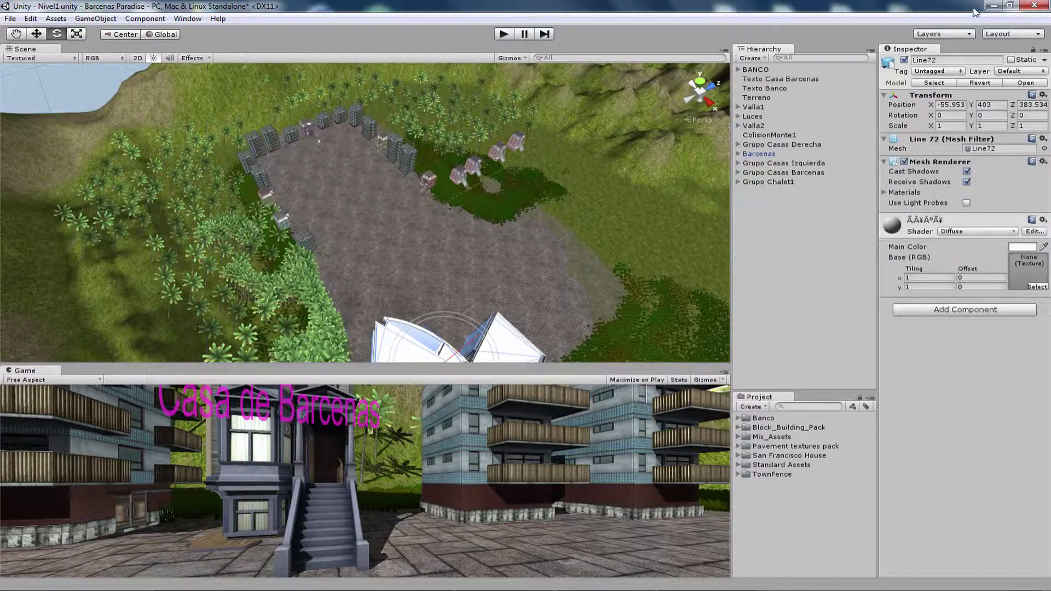
# Open and dismiss the Project panel's asset menu, then maximise the Unity editor window.
pyautogui.rightClick(769, 511)
pyautogui.click(749, 530)
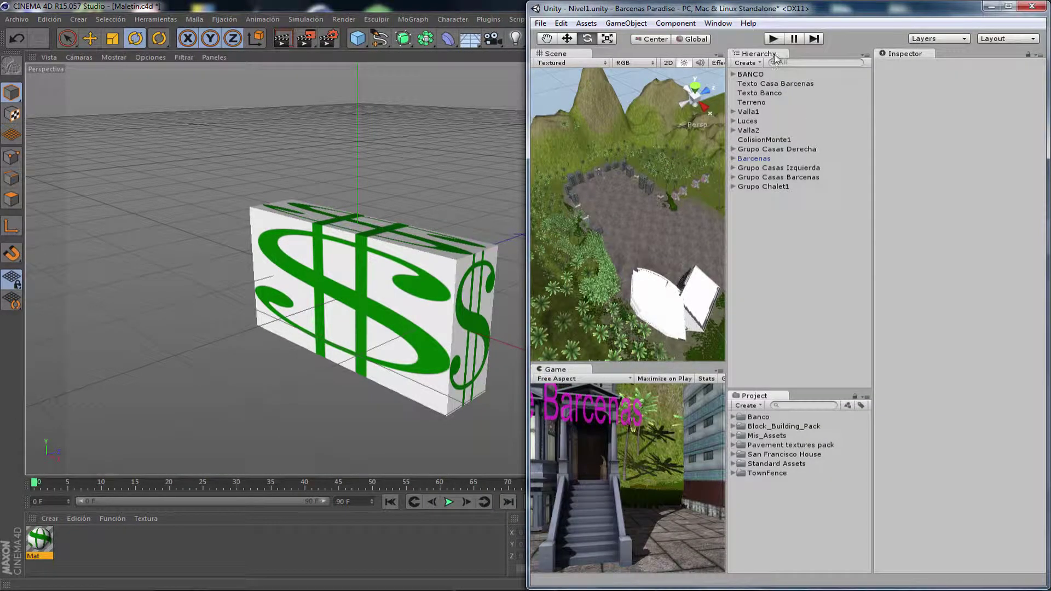
pyautogui.doubleClick(836, 19)
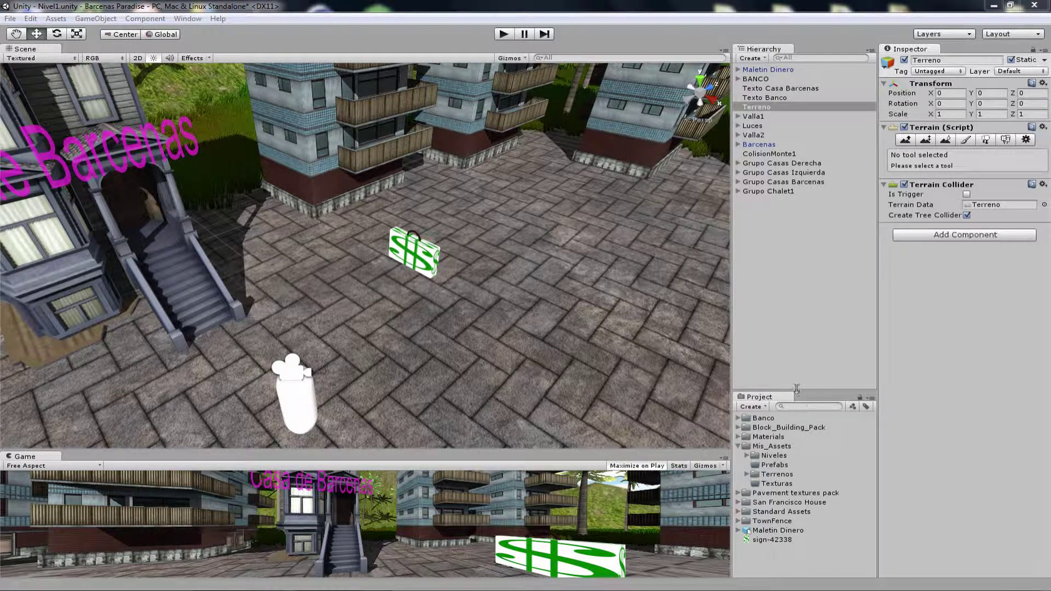
# Move sign-42338 into Mis_Assets/Texturas and Maletin Dinero into Mis_Assets/Prefabs.
pyautogui.moveTo(797, 388); pyautogui.dragTo(797, 252)
pyautogui.click(768, 403)
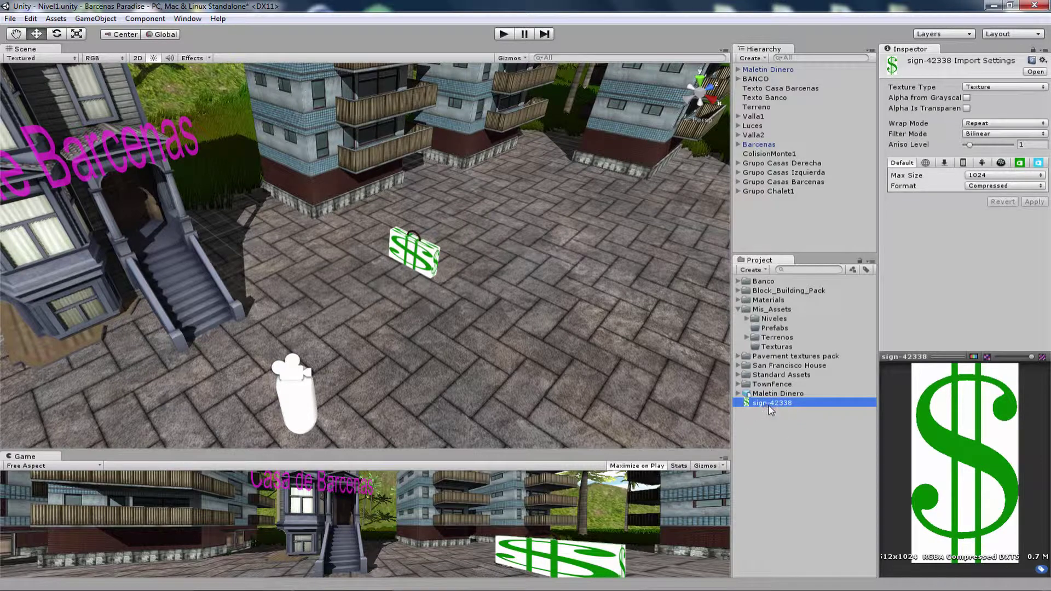
pyautogui.moveTo(800, 351); pyautogui.dragTo(788, 353)
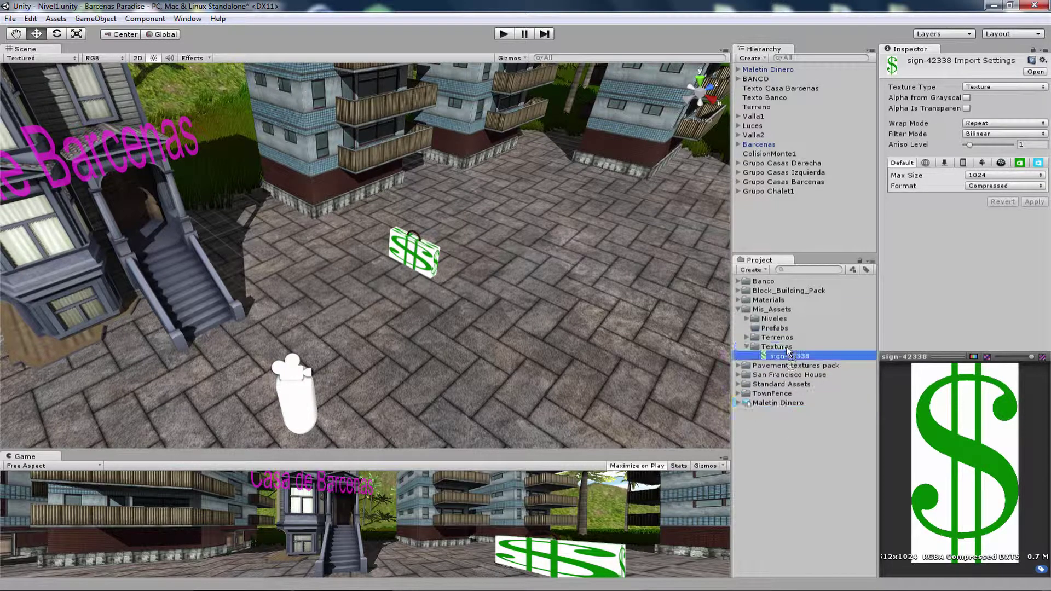
pyautogui.click(776, 405)
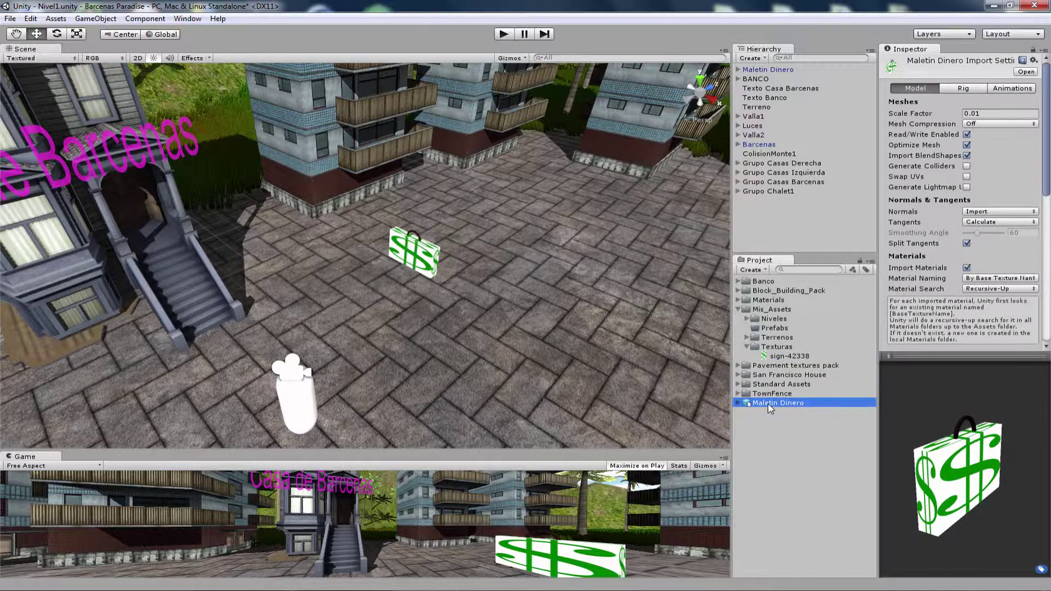
pyautogui.moveTo(771, 408); pyautogui.dragTo(774, 330)
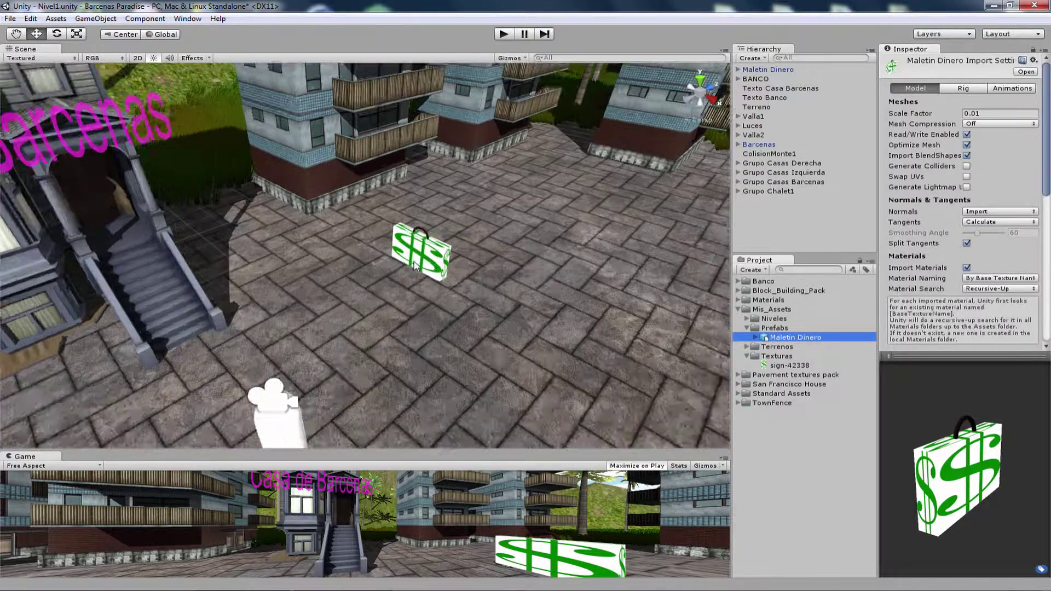
# Scroll the Project panel and collapse the Texturas and Mis_Assets folders.
pyautogui.scroll(5, 402, 259)
pyautogui.scroll(-3, 537, 237)
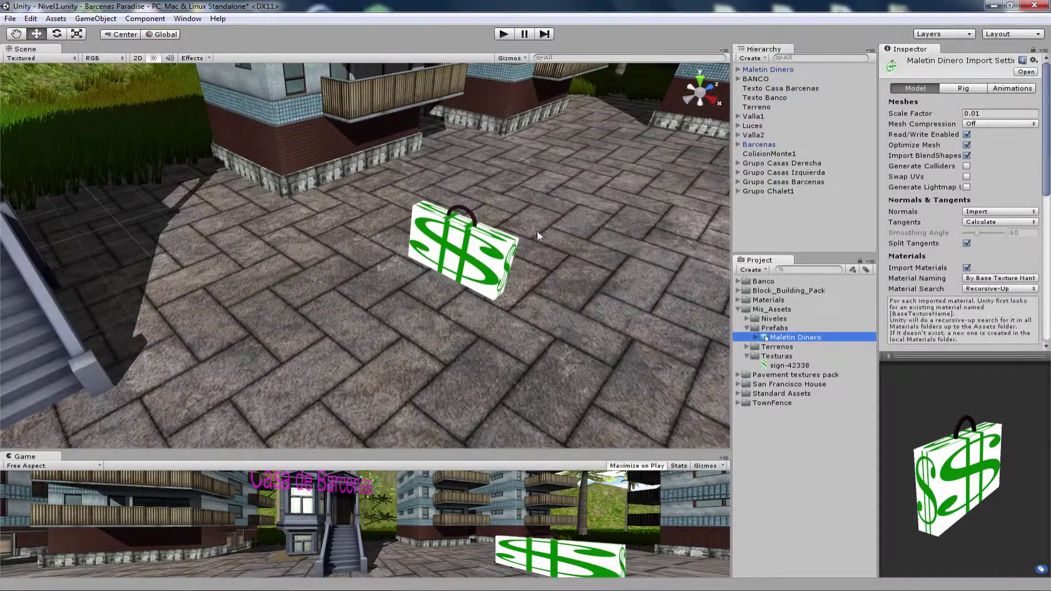
pyautogui.scroll(2, 537, 236)
pyautogui.scroll(2, 564, 204)
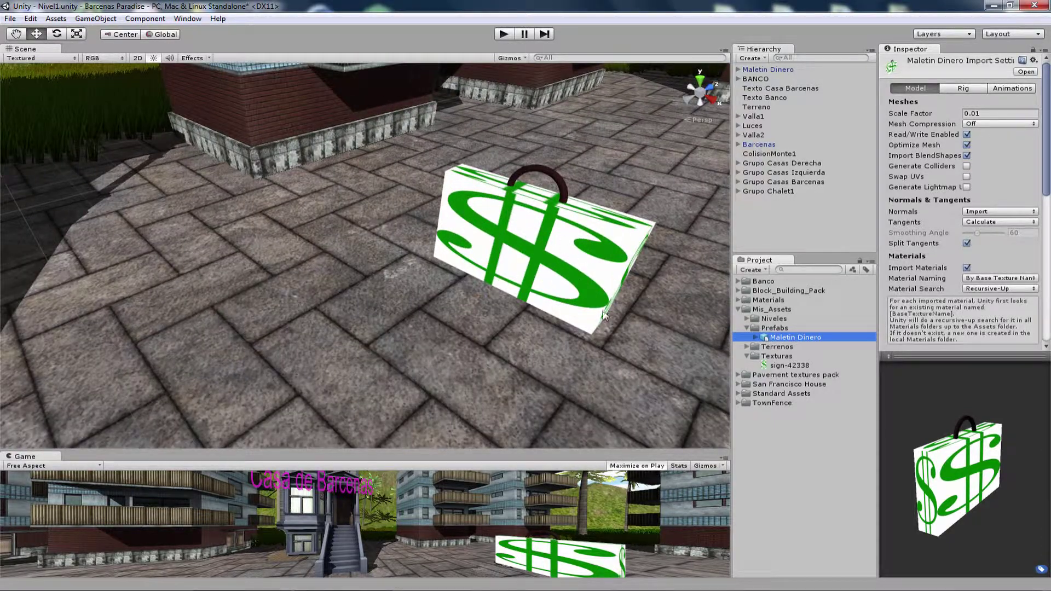
pyautogui.scroll(-3, 575, 274)
pyautogui.scroll(-2, 472, 295)
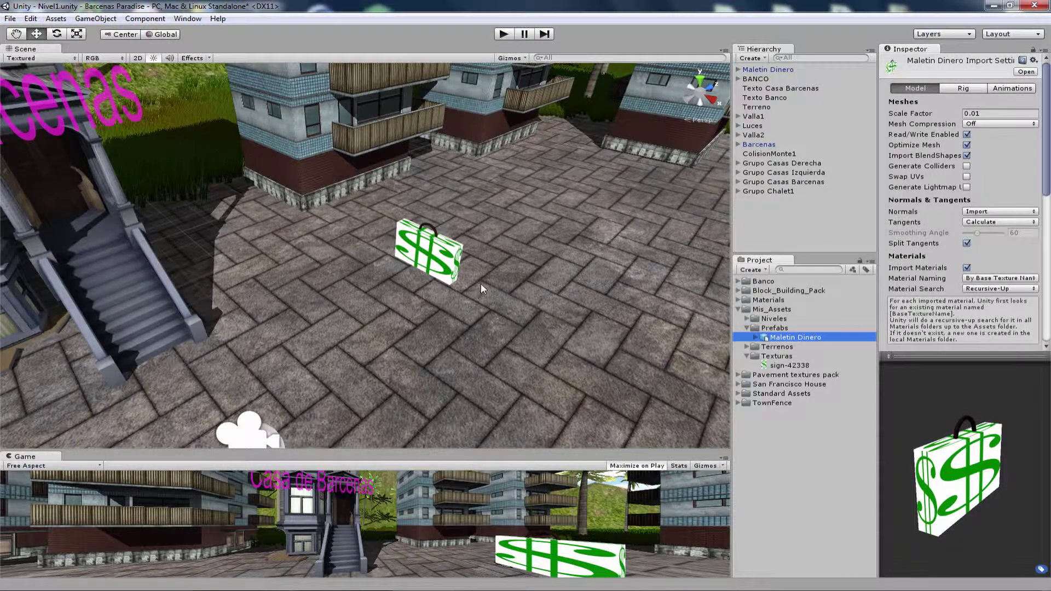
pyautogui.scroll(-2, 481, 283)
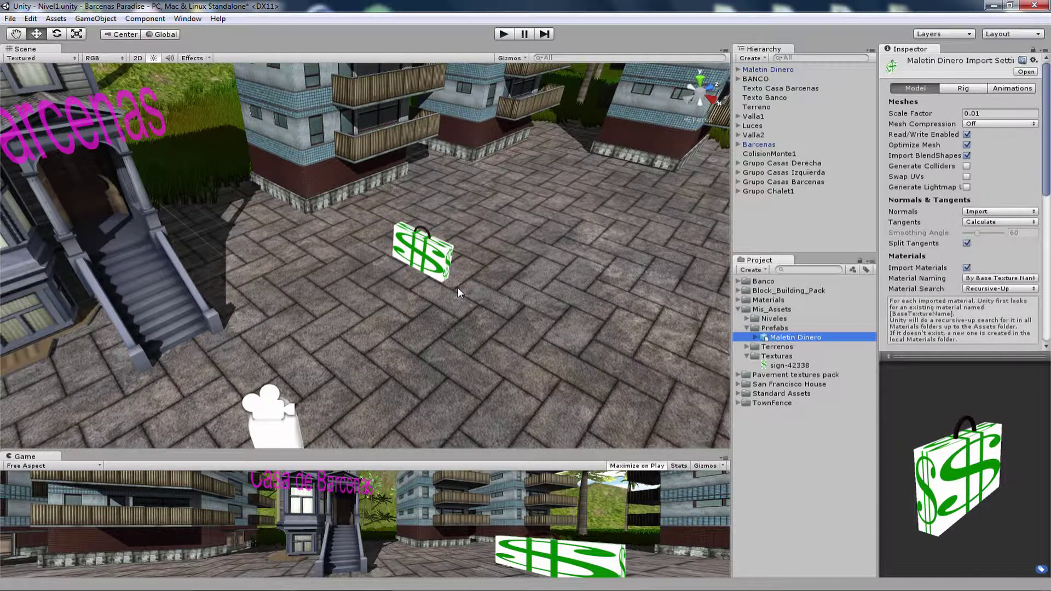
pyautogui.click(747, 356)
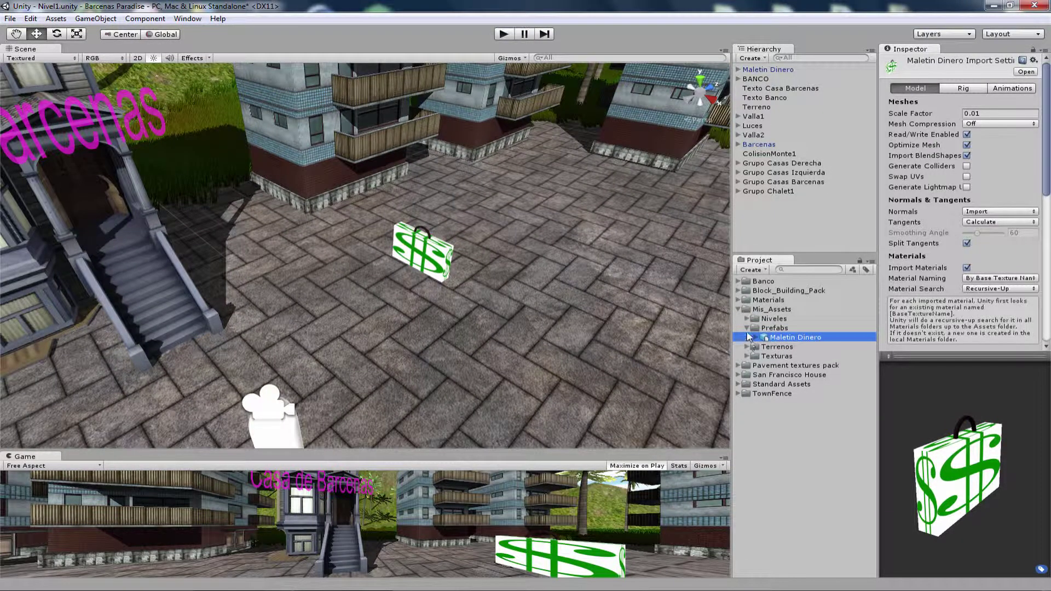
pyautogui.click(738, 310)
pyautogui.click(738, 310)
pyautogui.keyDown('alt'); pyautogui.moveTo(471, 244); pyautogui.dragTo(661, 302); pyautogui.keyUp('alt')
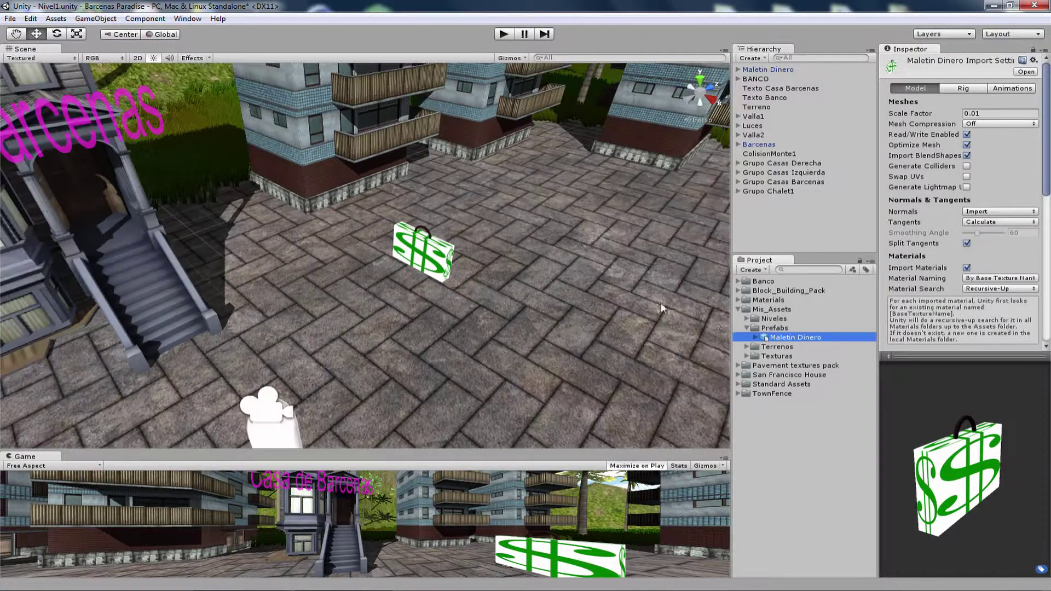
pyautogui.moveTo(788, 342); pyautogui.dragTo(529, 282)
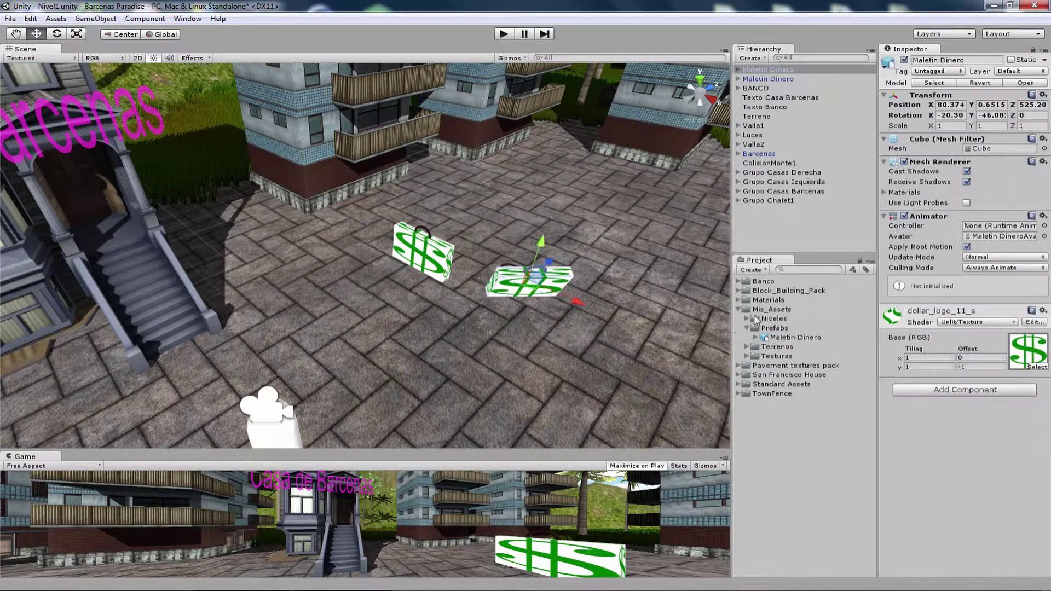
pyautogui.moveTo(597, 229); pyautogui.dragTo(512, 198)
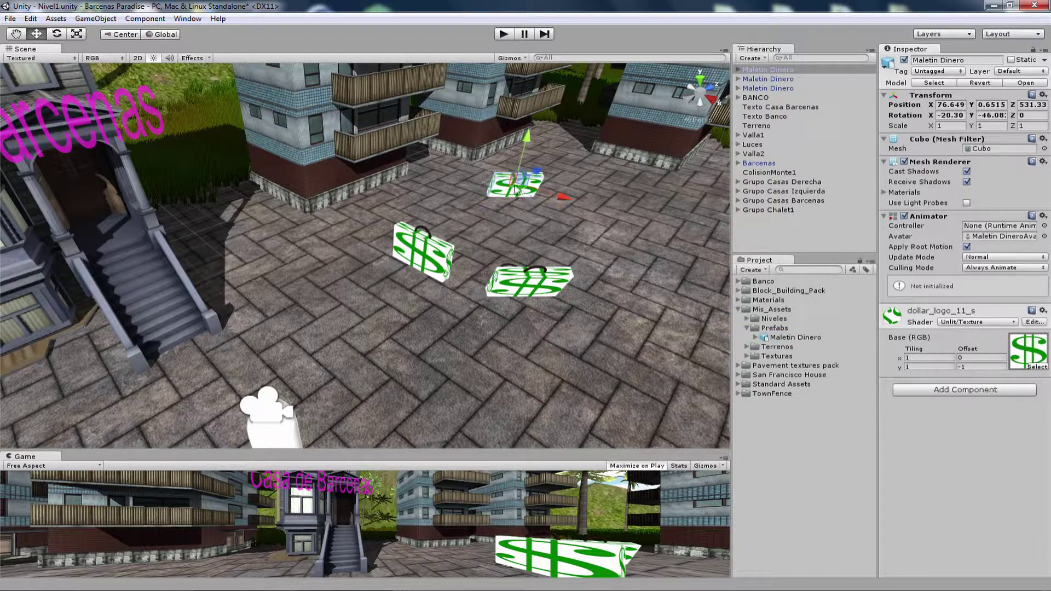
pyautogui.press('Delete')
pyautogui.click(523, 284)
pyautogui.press('Delete')
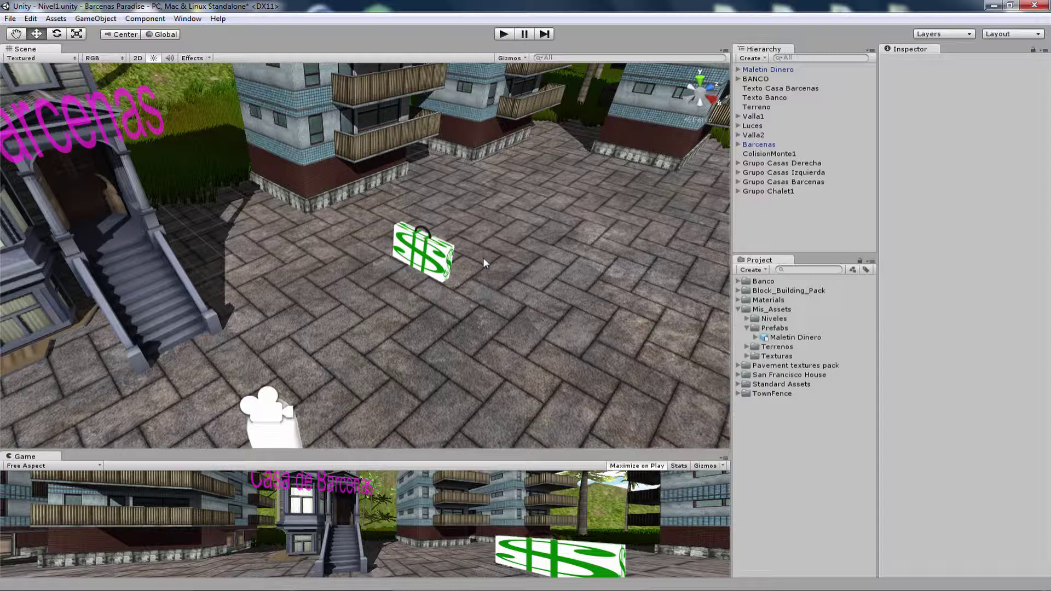
pyautogui.scroll(3, 483, 257)
pyautogui.scroll(2, 525, 261)
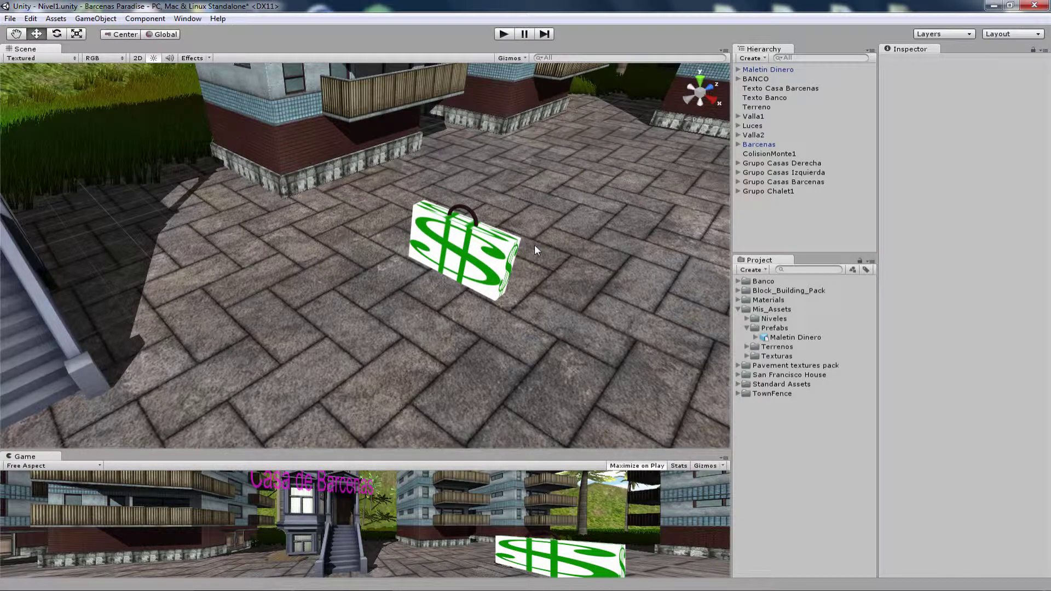
# Select Terreno, reselect Maletin Dinero, and enter Play mode to test the dollar particles.
pyautogui.keyDown('alt'); pyautogui.moveTo(535, 245); pyautogui.dragTo(555, 256); pyautogui.keyUp('alt')
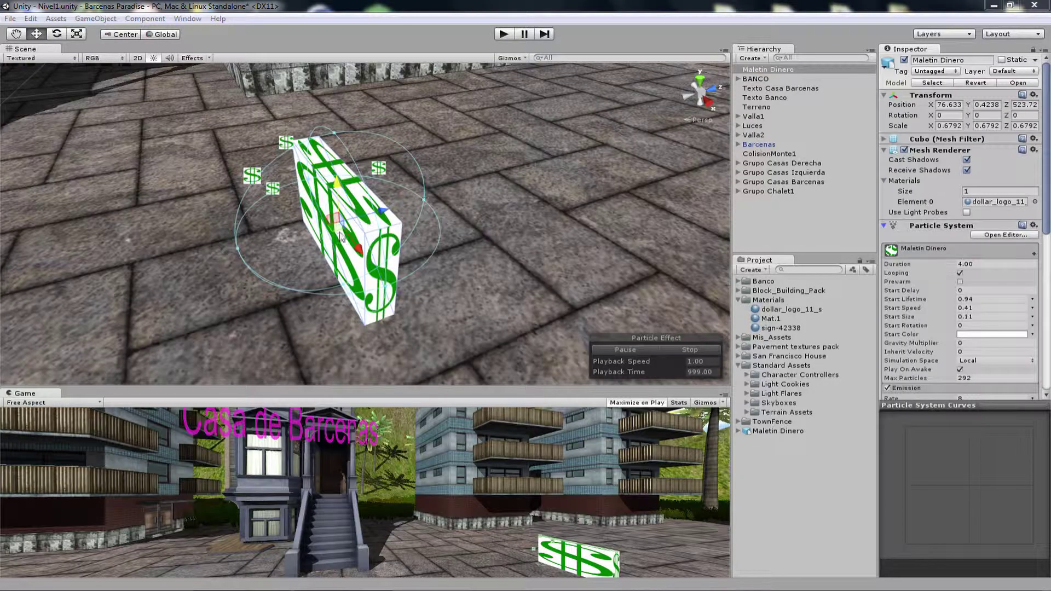
pyautogui.click(504, 175)
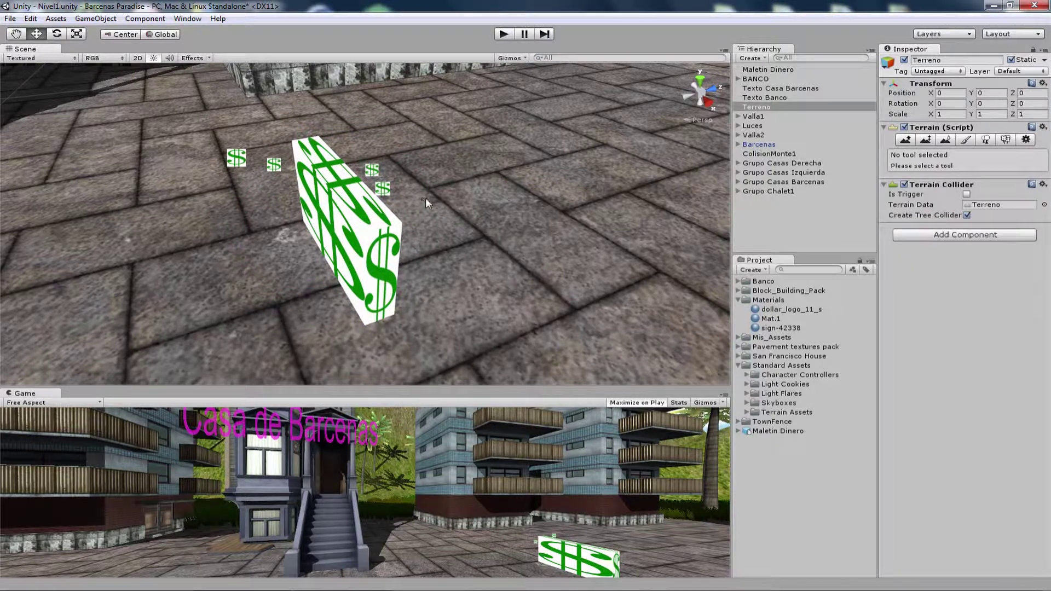
pyautogui.click(780, 70)
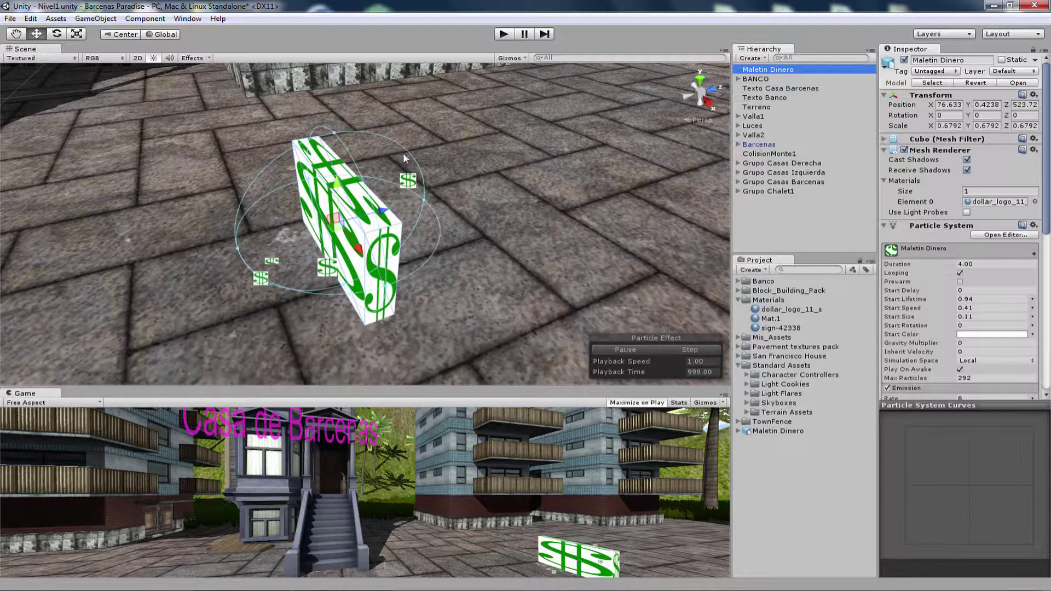
pyautogui.click(503, 34)
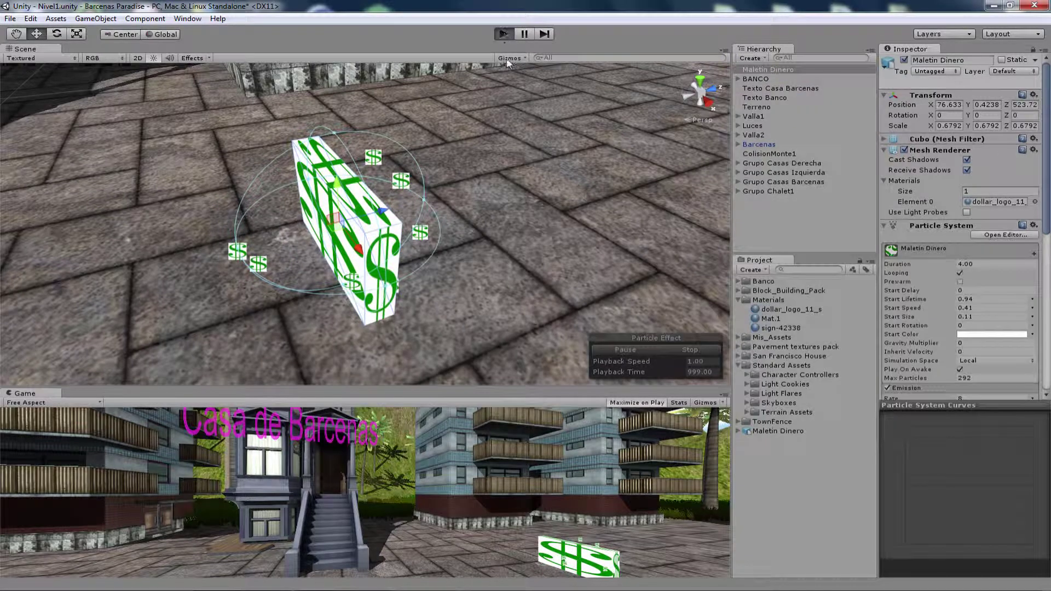
# Walk up to and around the dollar briefcase with W, then stop Play mode.
pyautogui.press('w')
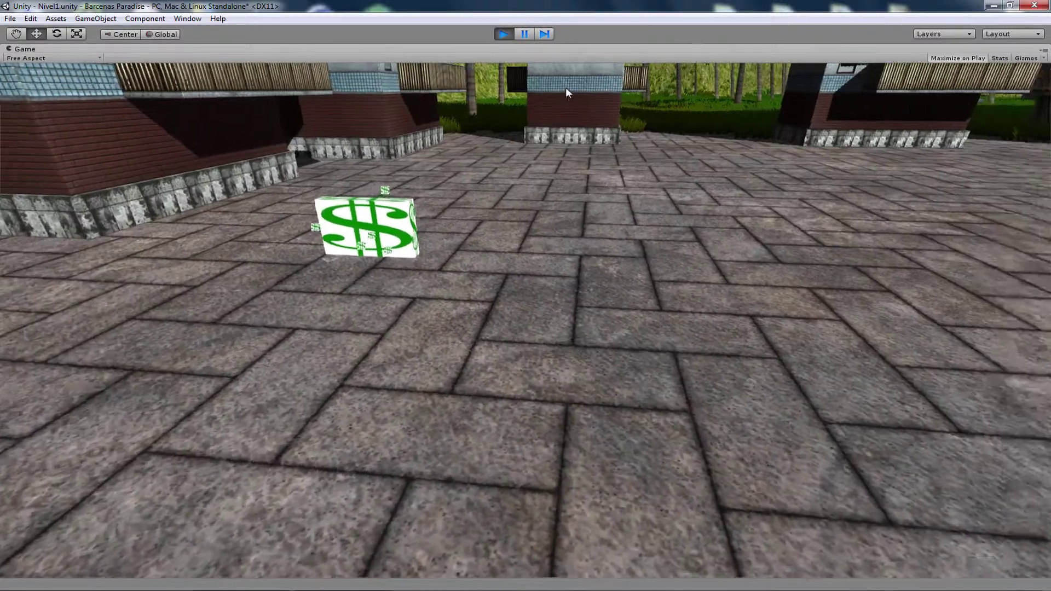
pyautogui.press('w')
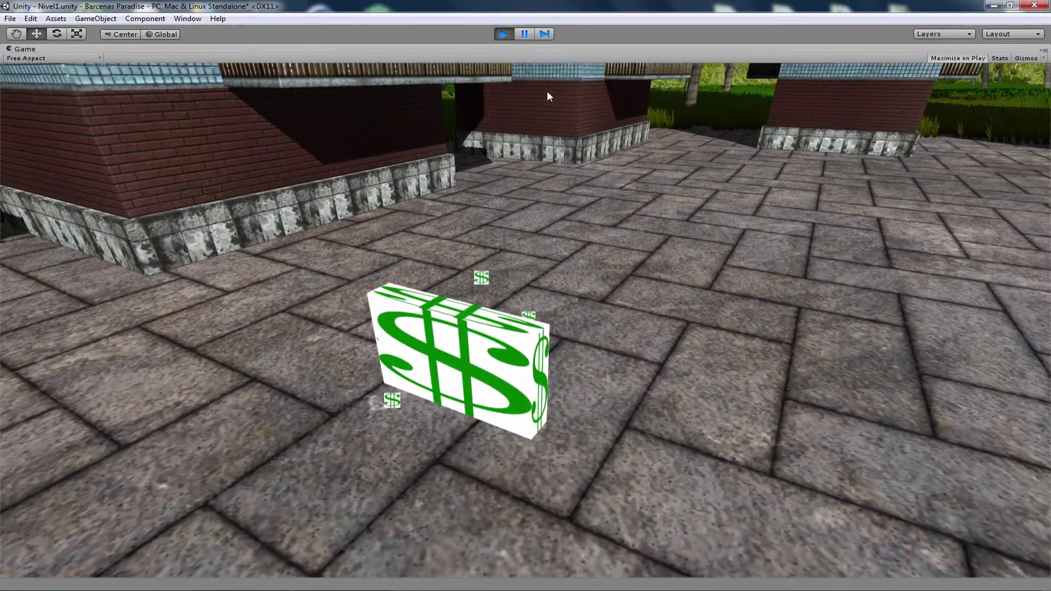
pyautogui.press('w')
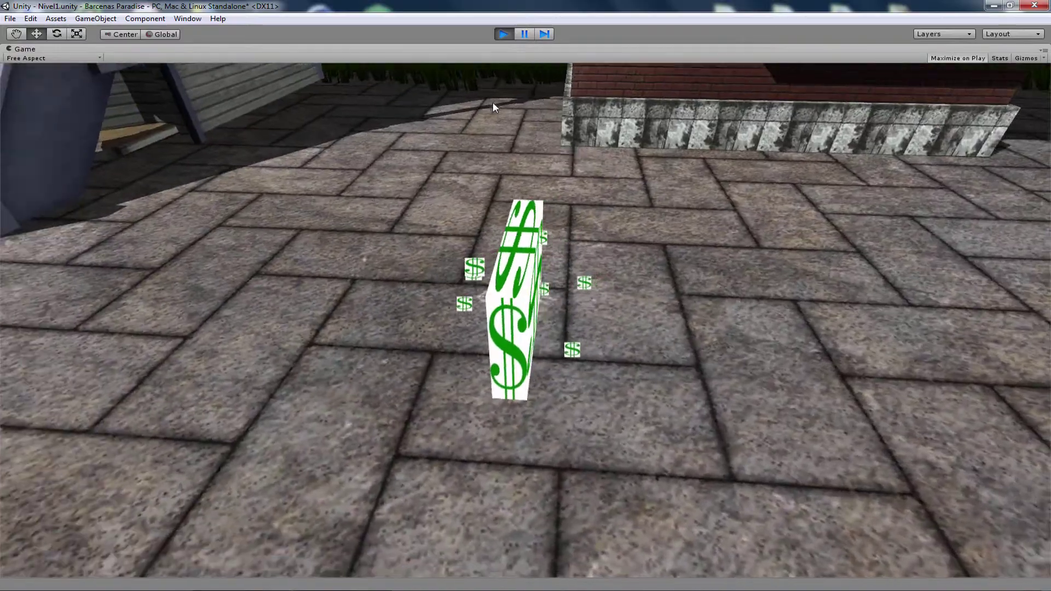
pyautogui.press('w')
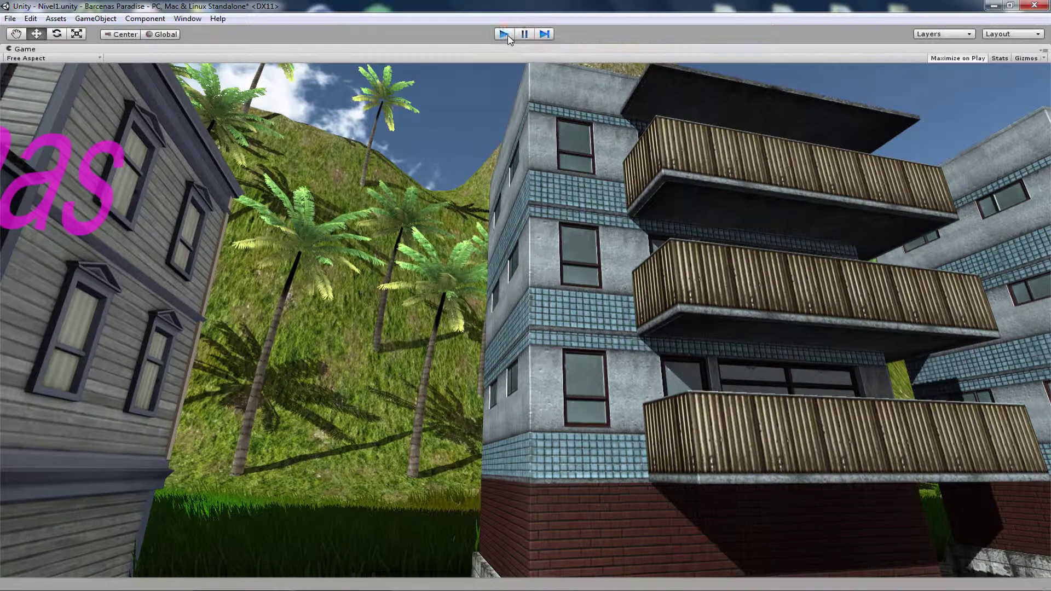
pyautogui.click(503, 34)
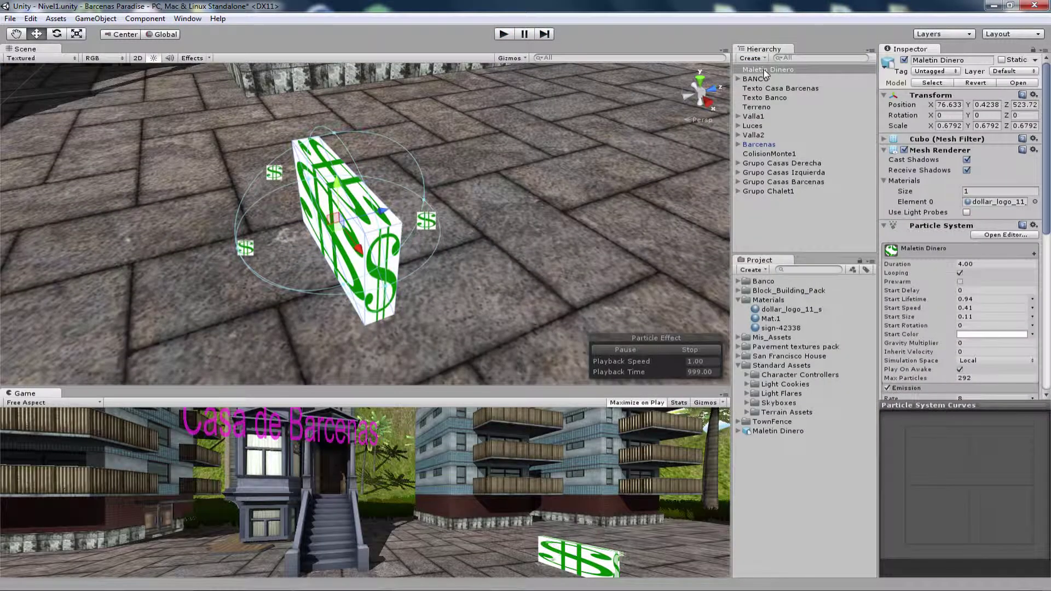
# Expand Mis_Assets > Prefabs and save Maletin Dinero into the Maletin prefab.
pyautogui.click(738, 338)
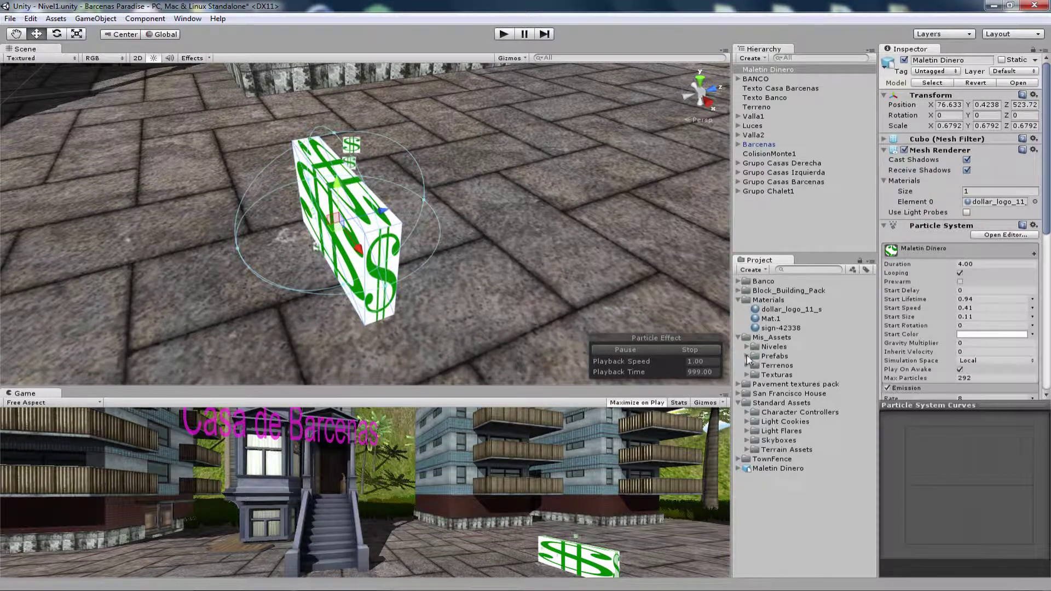
pyautogui.click(747, 356)
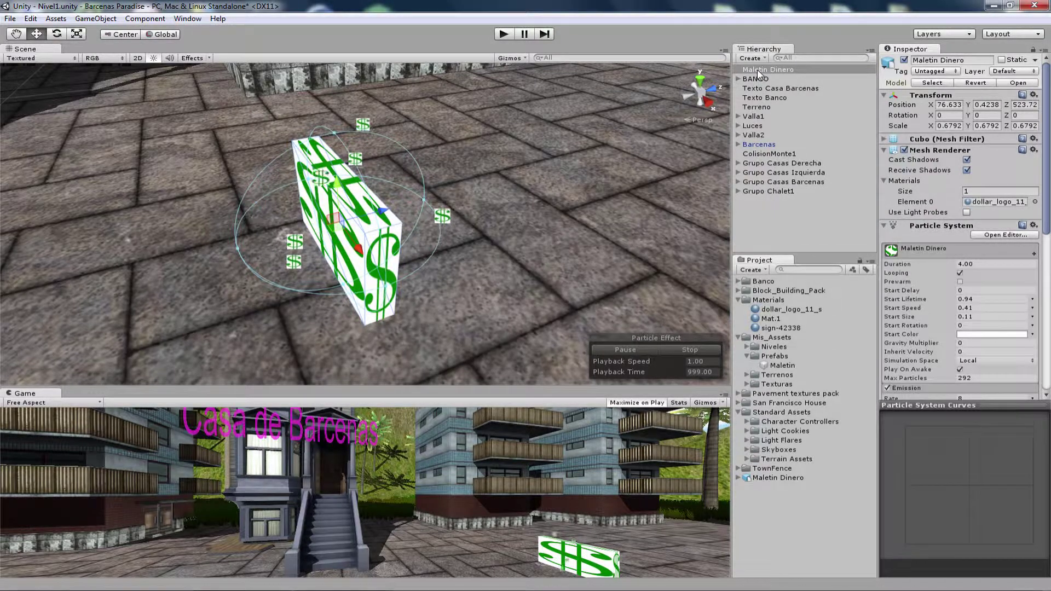
pyautogui.moveTo(766, 69); pyautogui.dragTo(782, 367)
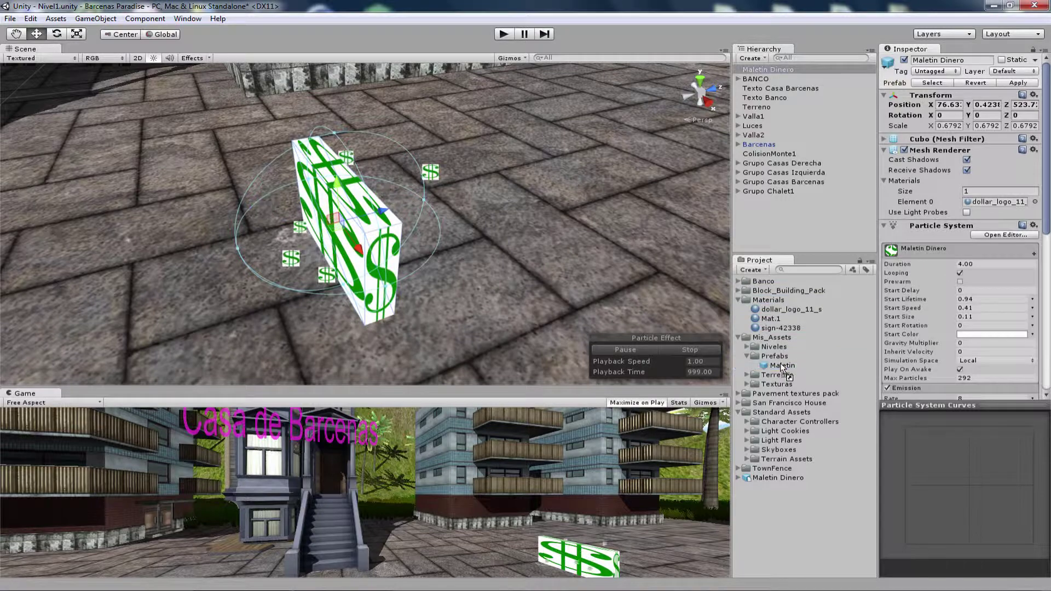
pyautogui.click(778, 367)
# Place a trial Maletin copy on the plaza, raise it, delete it, and reselect the original.
pyautogui.moveTo(585, 248); pyautogui.dragTo(509, 196)
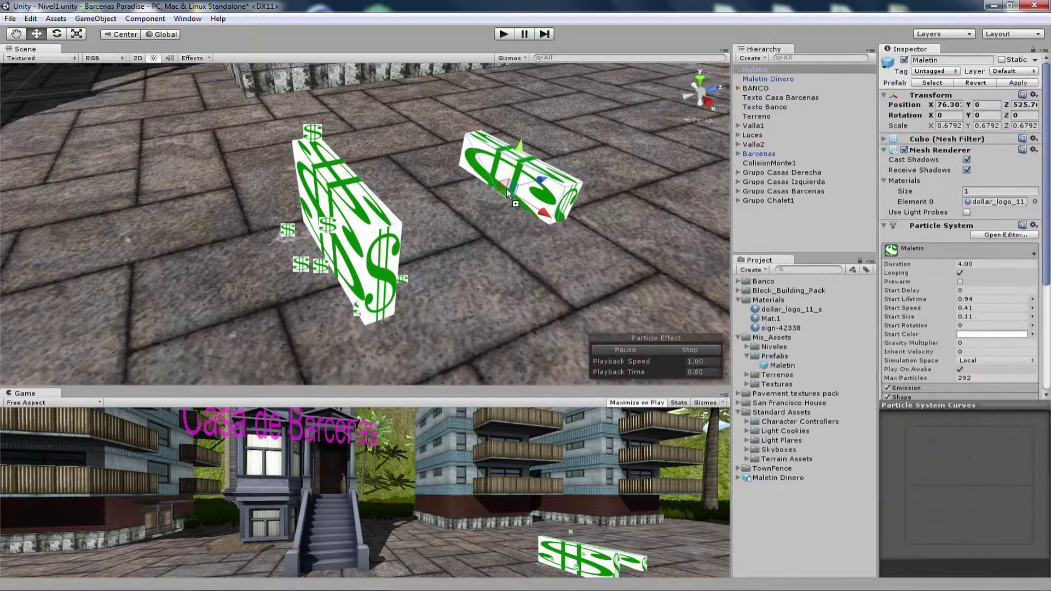
pyautogui.moveTo(518, 146); pyautogui.dragTo(537, 122)
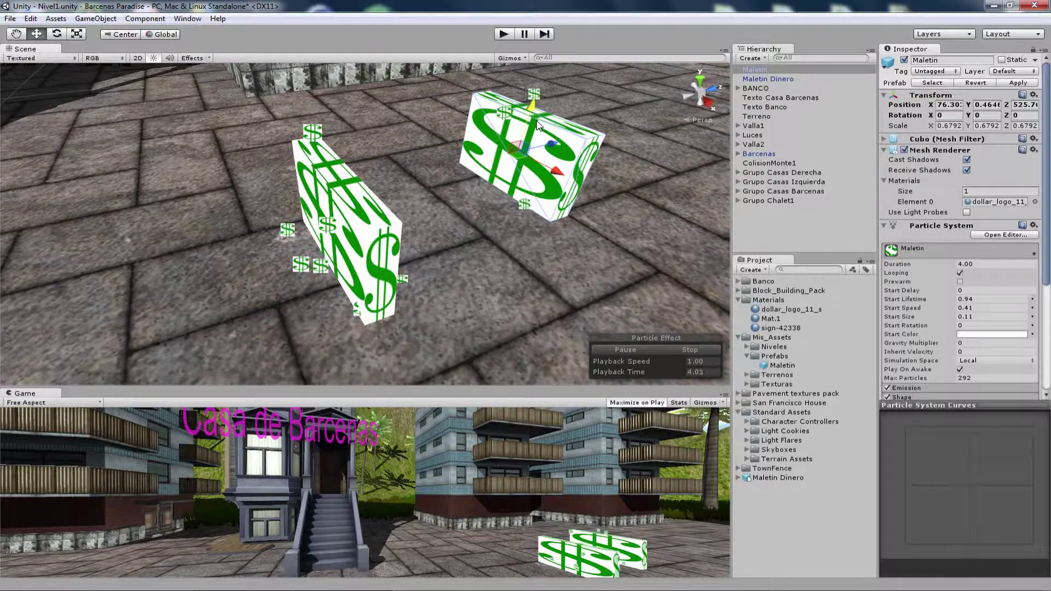
pyautogui.press('Delete')
pyautogui.click(340, 201)
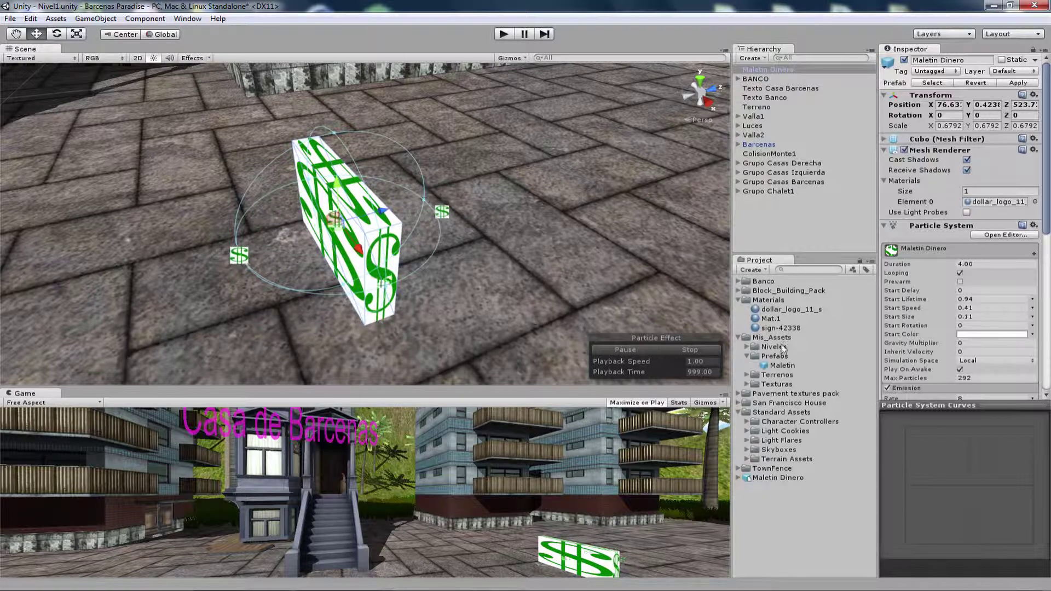
# Add a Physics > Box Collider component to Maletin Dinero.
pyautogui.click(758, 72)
pyautogui.rightClick(758, 75)
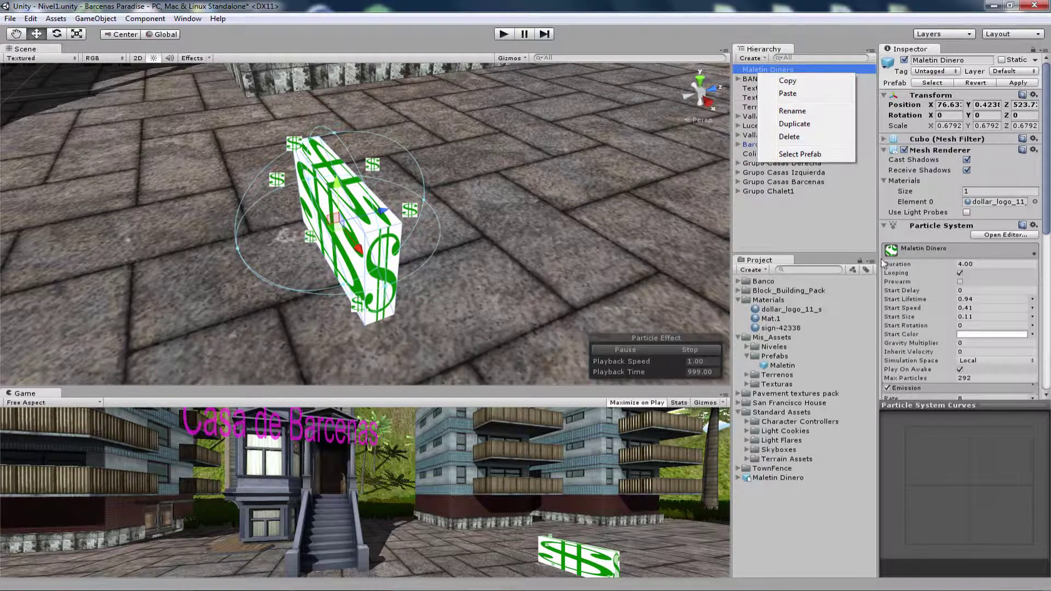
pyautogui.click(884, 226)
pyautogui.click(964, 242)
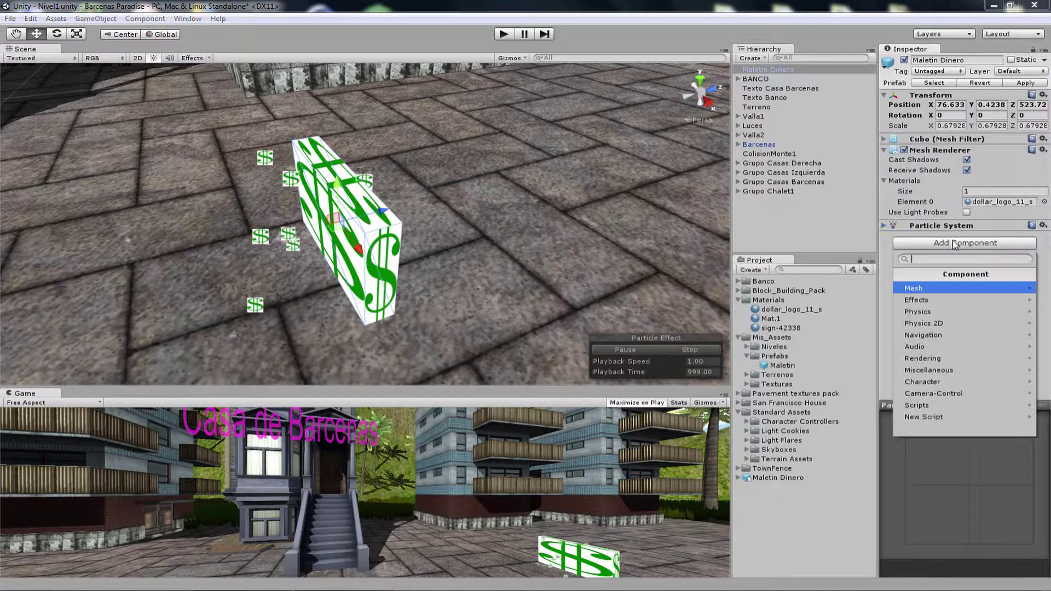
pyautogui.click(917, 312)
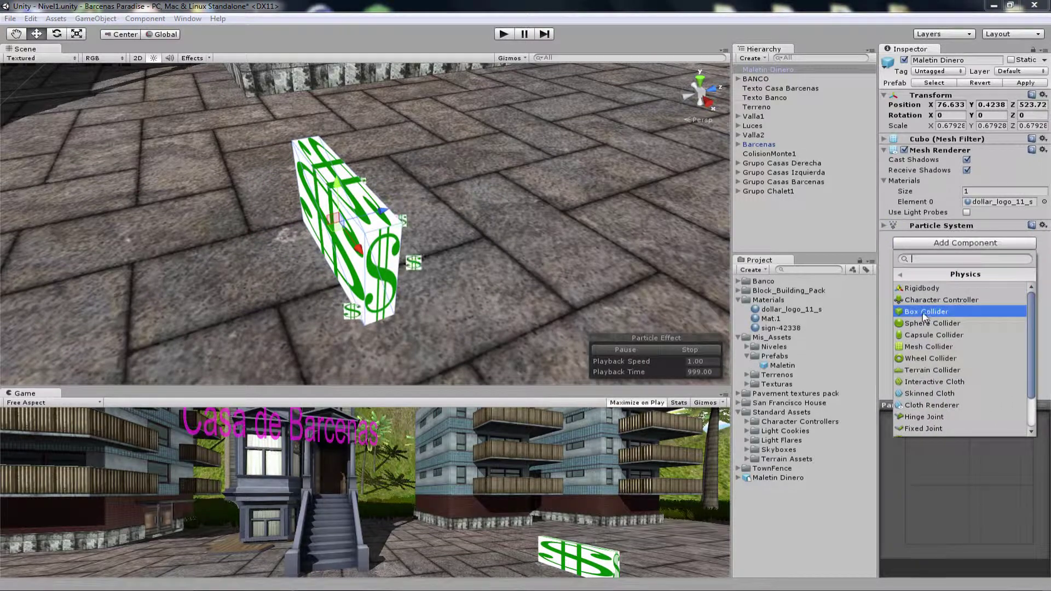
pyautogui.click(924, 317)
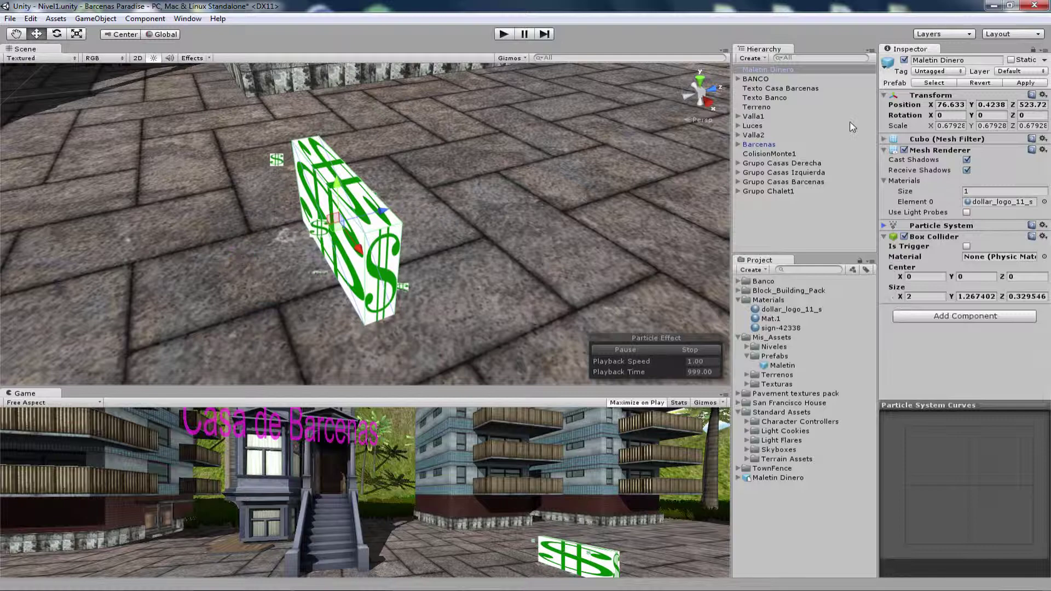
# Toggle the briefcase's Mesh Renderer on and off to check the collider's fit.
pyautogui.click(905, 150)
pyautogui.click(905, 150)
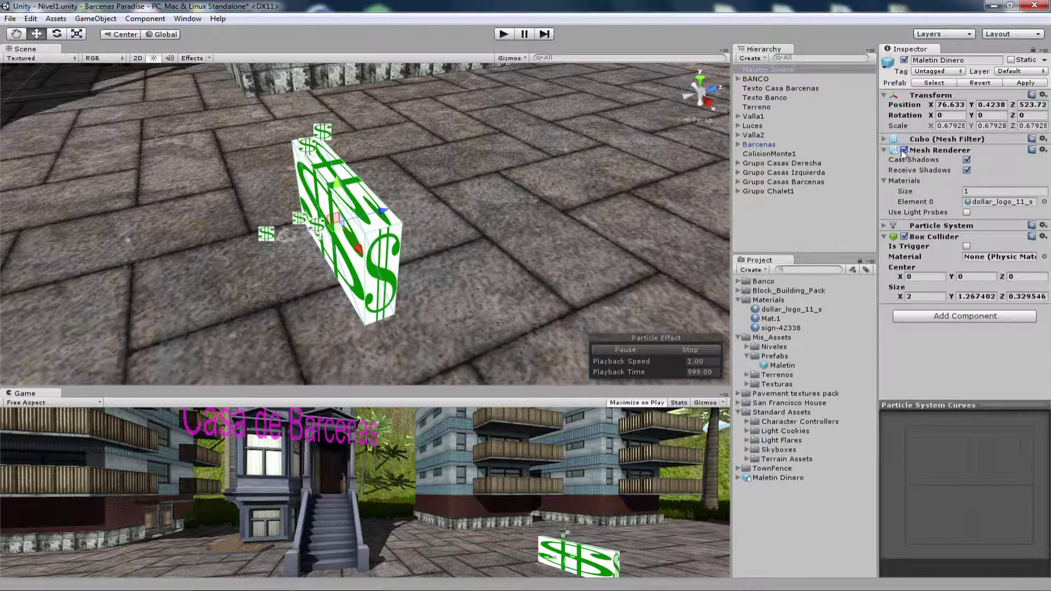
pyautogui.click(905, 151)
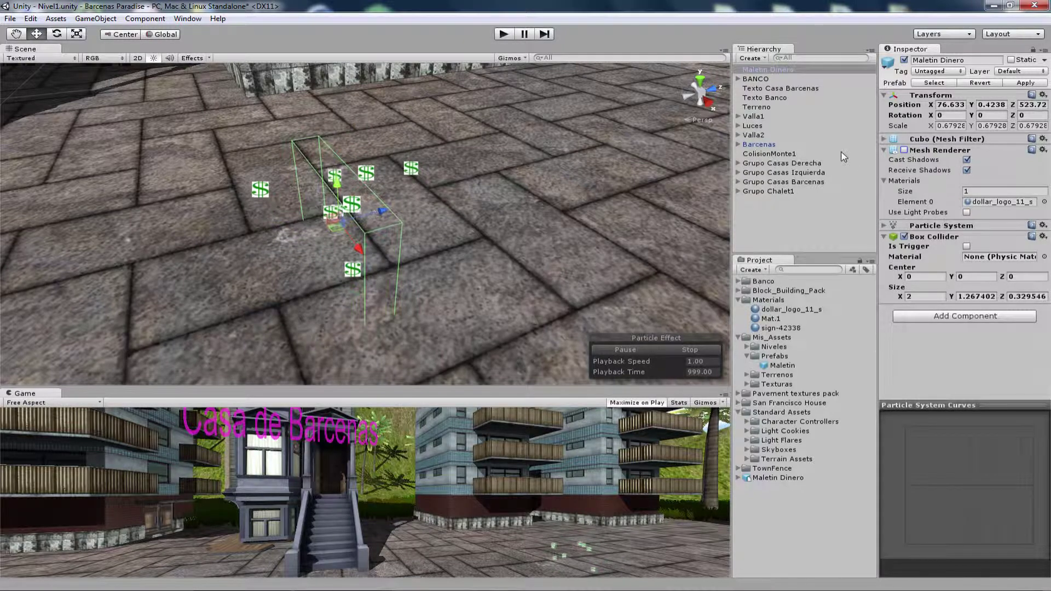
pyautogui.click(904, 151)
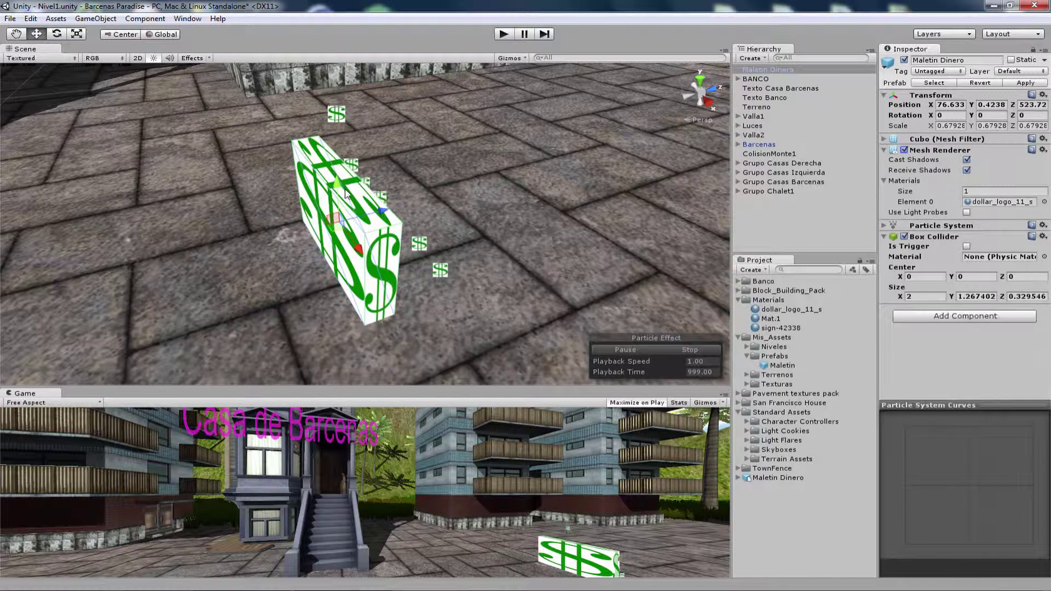
pyautogui.click(904, 150)
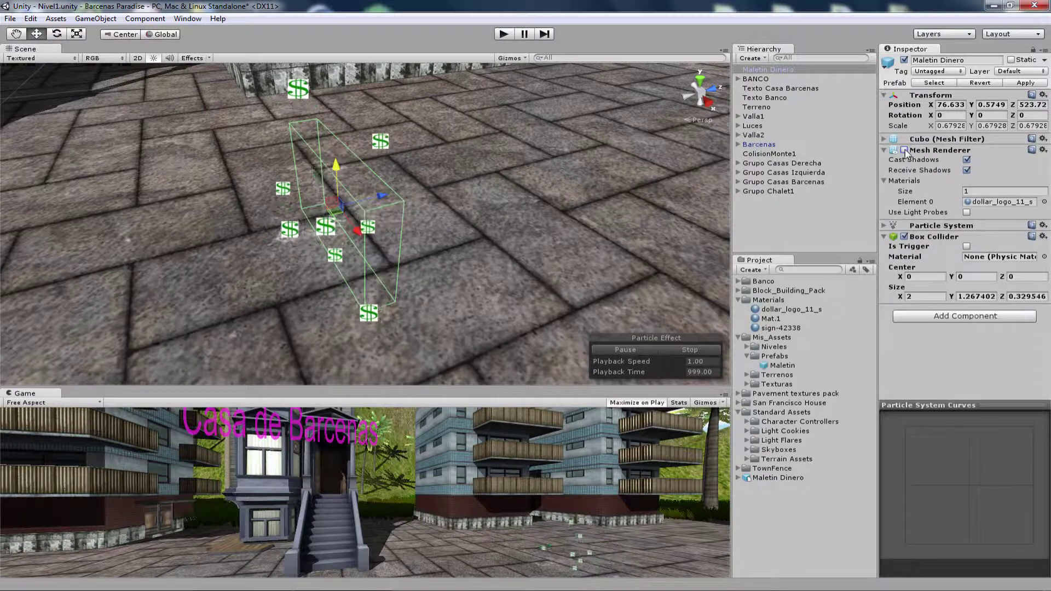
pyautogui.click(904, 151)
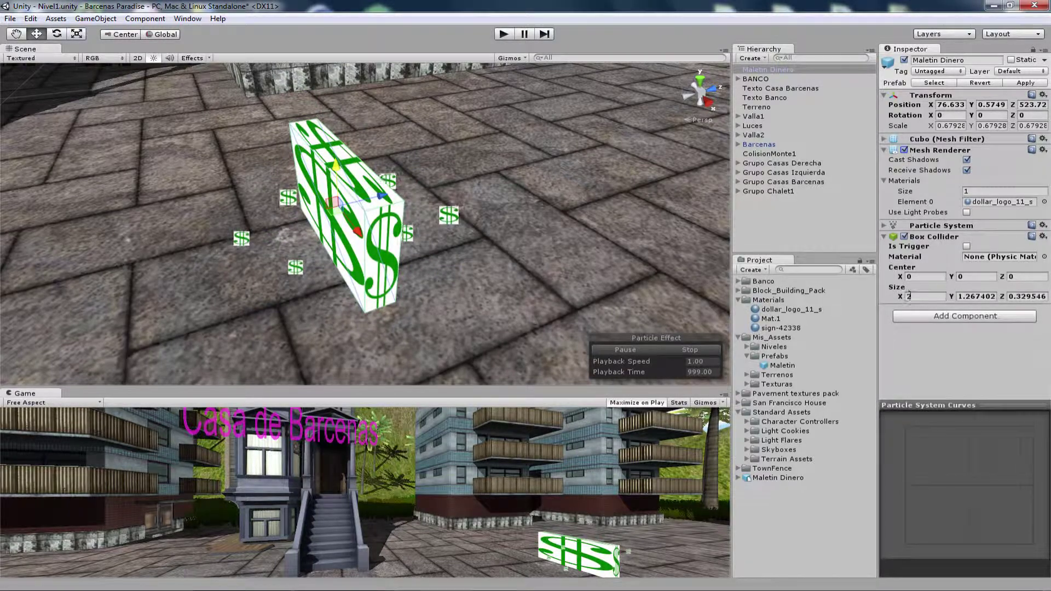
# Size the collider to 2.09 × 1.39 × 0.51, tick Is Trigger, and update the Maletin prefab.
pyautogui.moveTo(898, 298); pyautogui.dragTo(1040, 301)
pyautogui.click(1009, 298)
pyautogui.write('0.51')
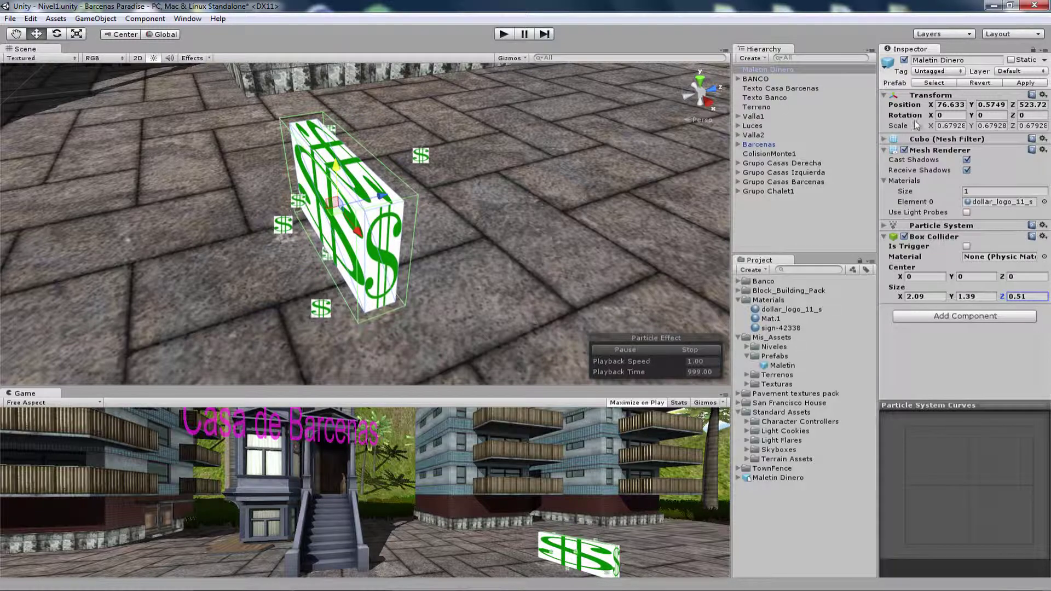
pyautogui.click(903, 150)
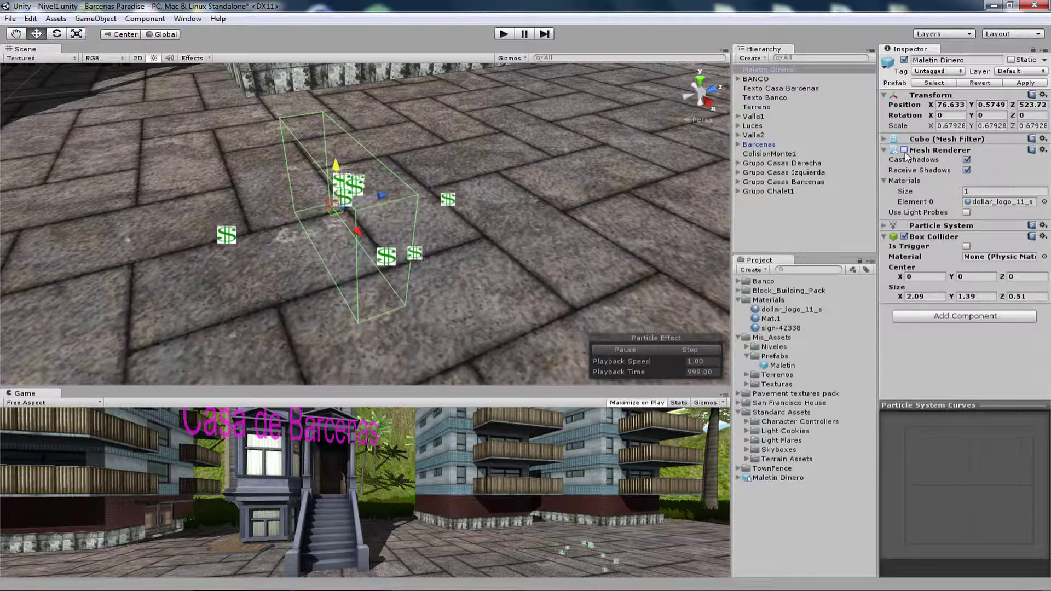
pyautogui.click(904, 151)
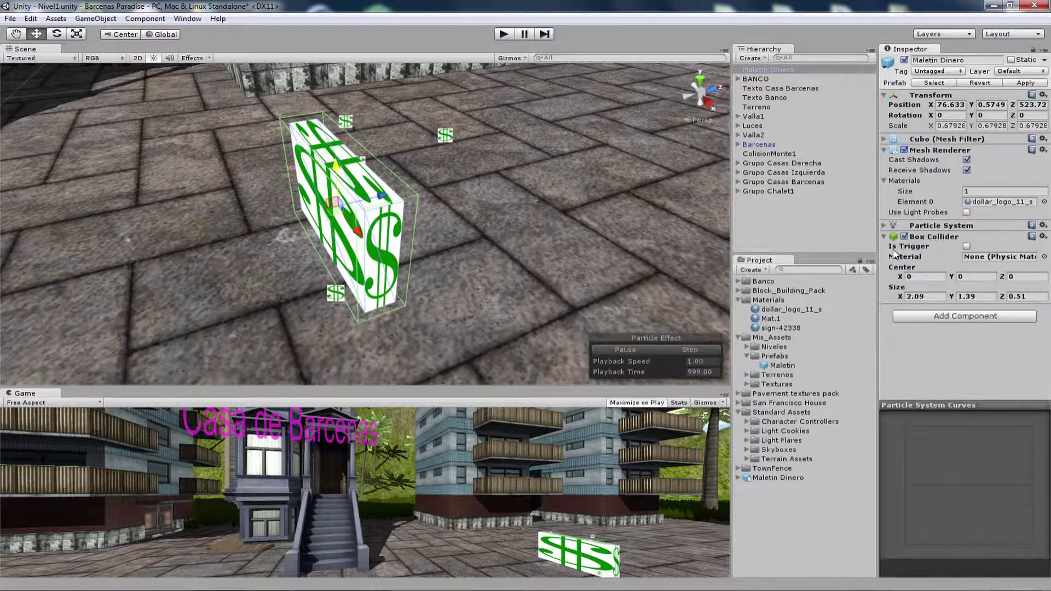
pyautogui.click(966, 246)
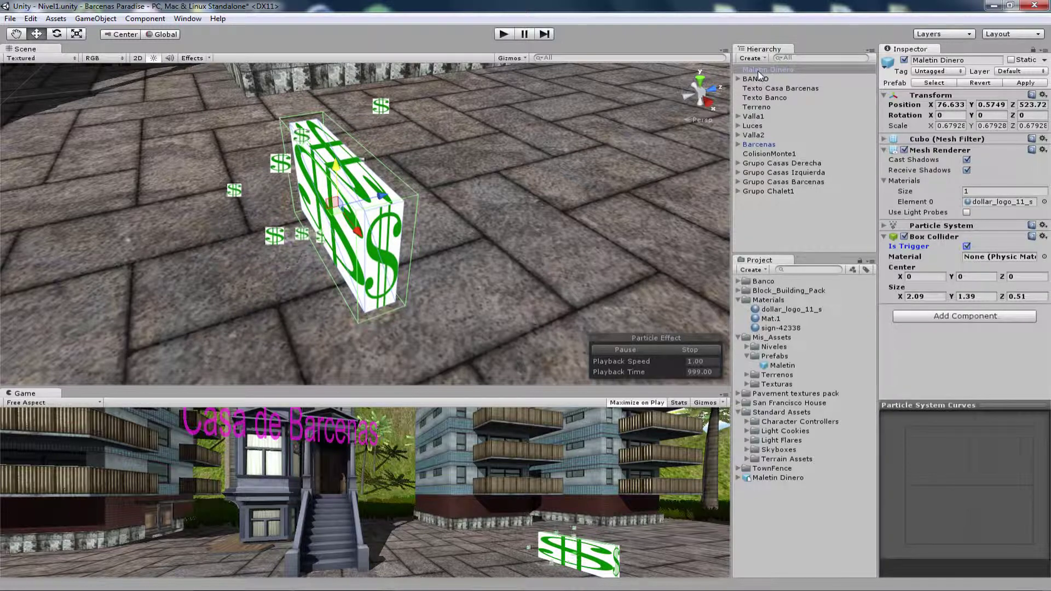
pyautogui.moveTo(767, 70)
pyautogui.mouseDown()
pyautogui.moveTo(863, 196)
pyautogui.moveTo(778, 365)
pyautogui.moveTo(515, 200)
pyautogui.mouseUp()
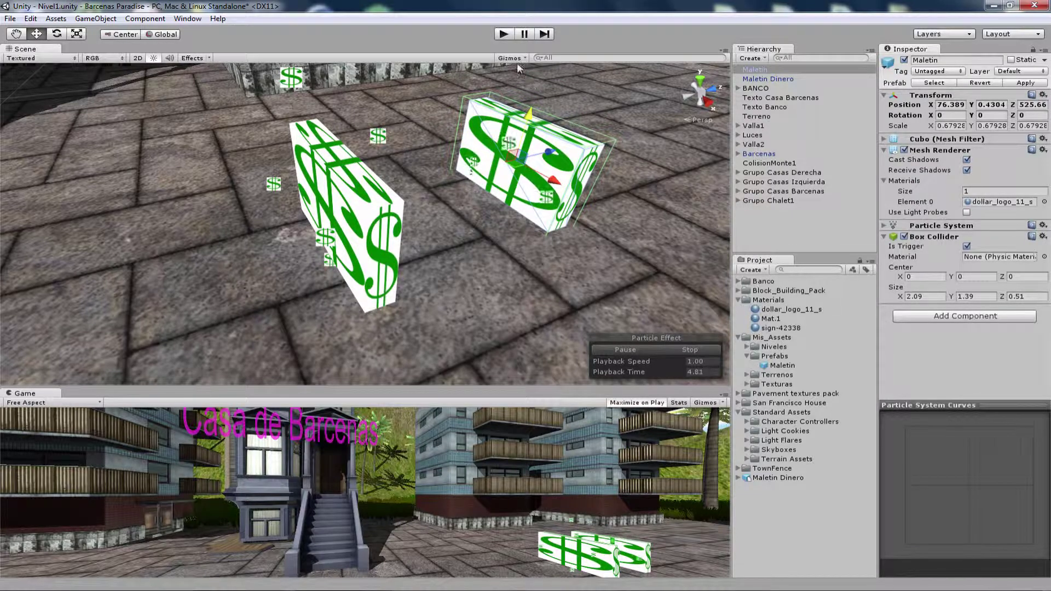
# Play-test the level, walking toward the two dollar briefcases and backing away to view both.
pyautogui.click(503, 35)
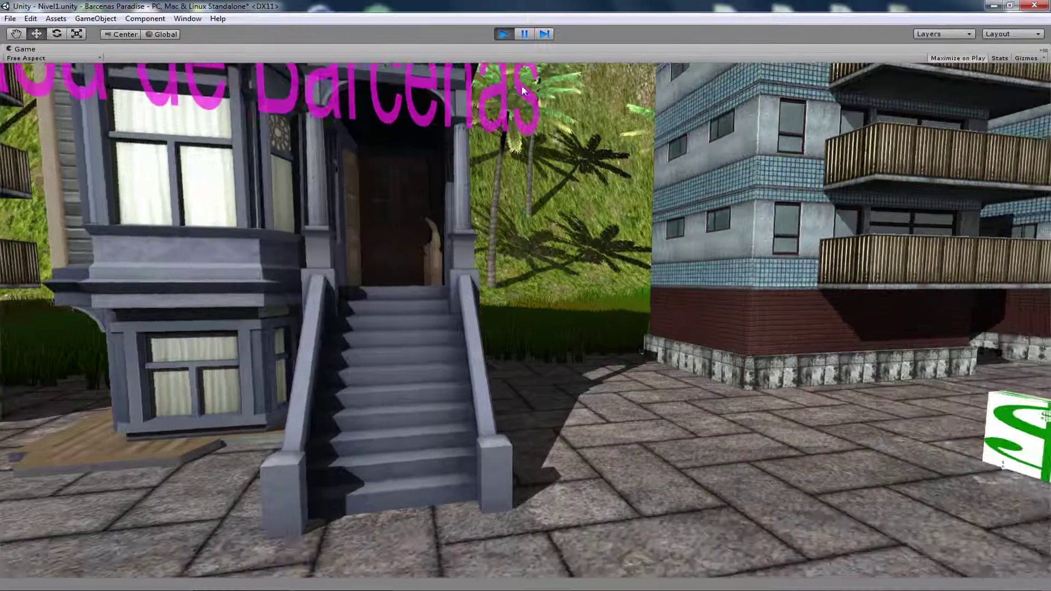
pyautogui.press('w')
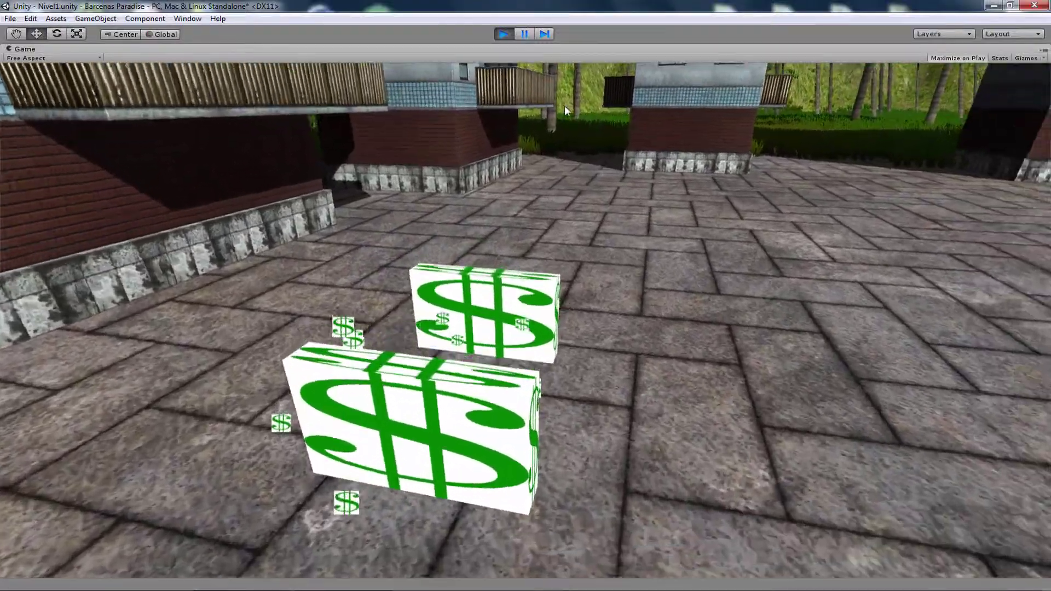
pyautogui.press('s')
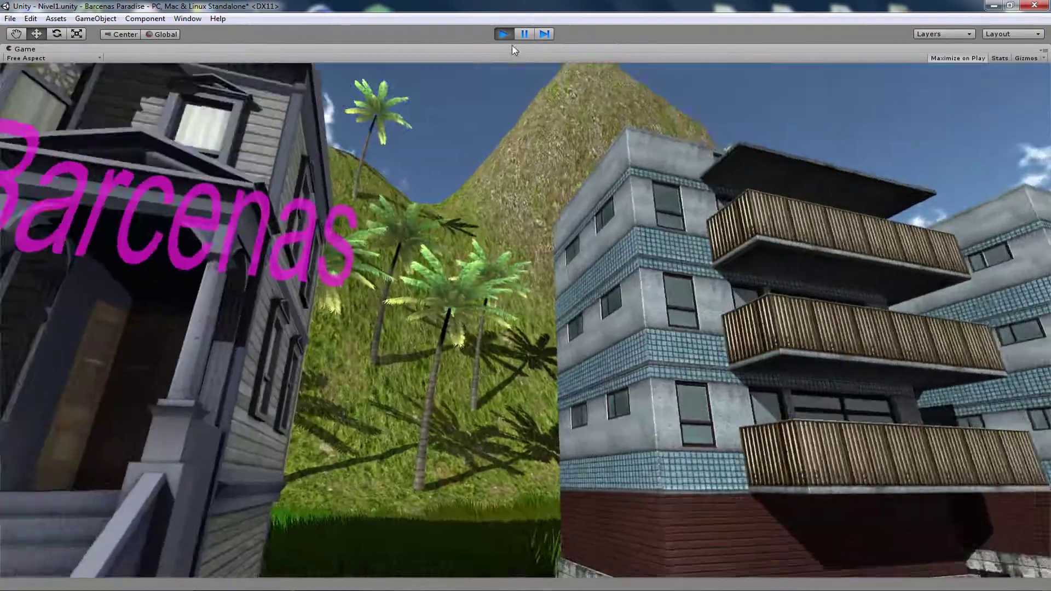
# Stop the test run and zoom the Scene view out over the plaza.
pyautogui.click(502, 34)
pyautogui.scroll(-3, 482, 240)
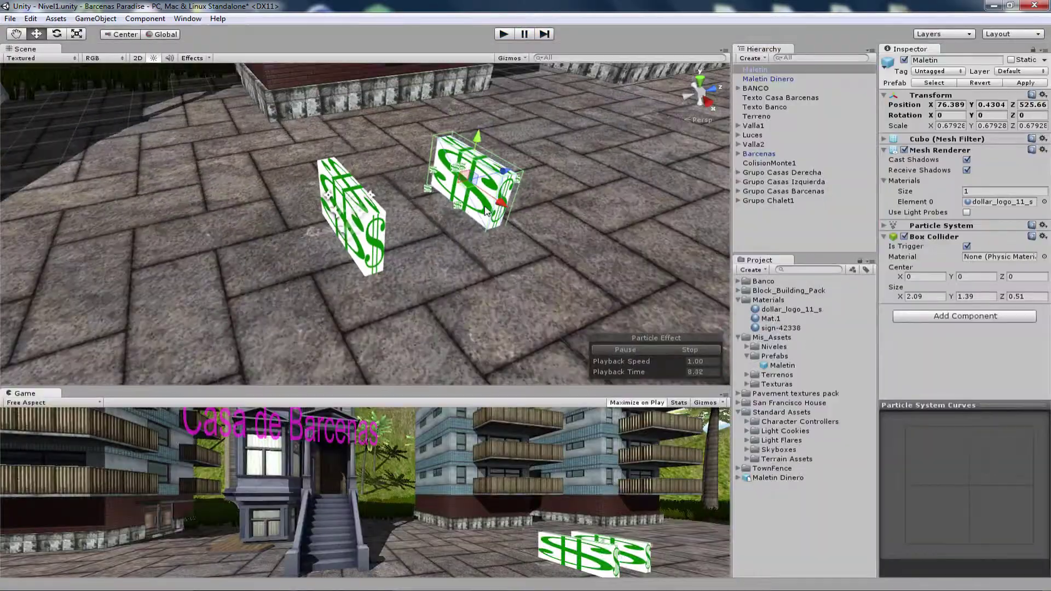
pyautogui.scroll(-3, 472, 234)
pyautogui.scroll(-3, 472, 260)
pyautogui.scroll(-3, 469, 291)
pyautogui.scroll(-3, 468, 291)
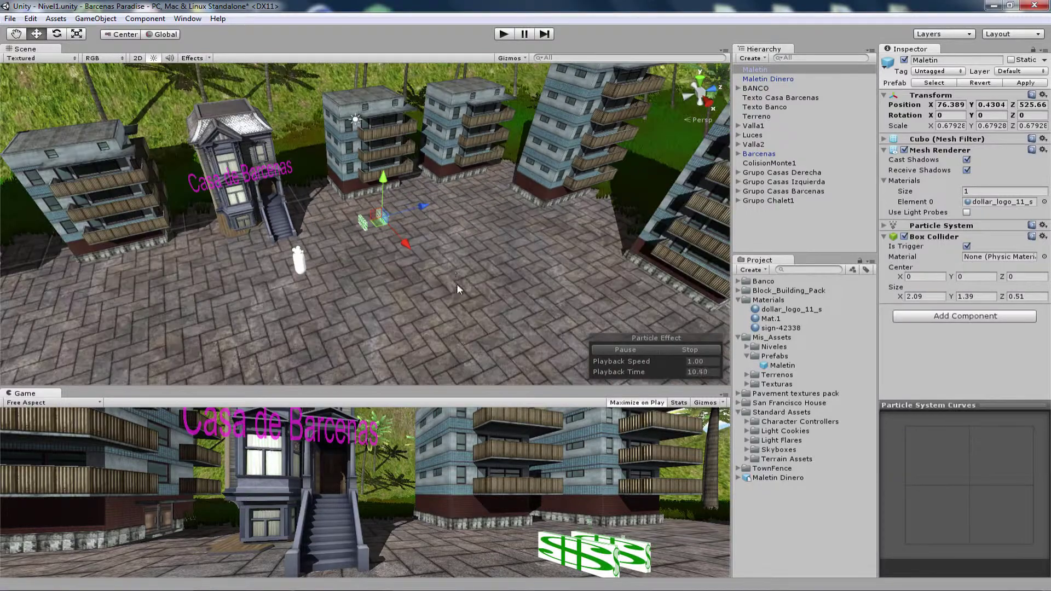
pyautogui.scroll(-2, 457, 283)
# Select the Maletin Dinero briefcase and fly the Scene camera toward the BANCO SUIZO bank.
pyautogui.click(360, 226)
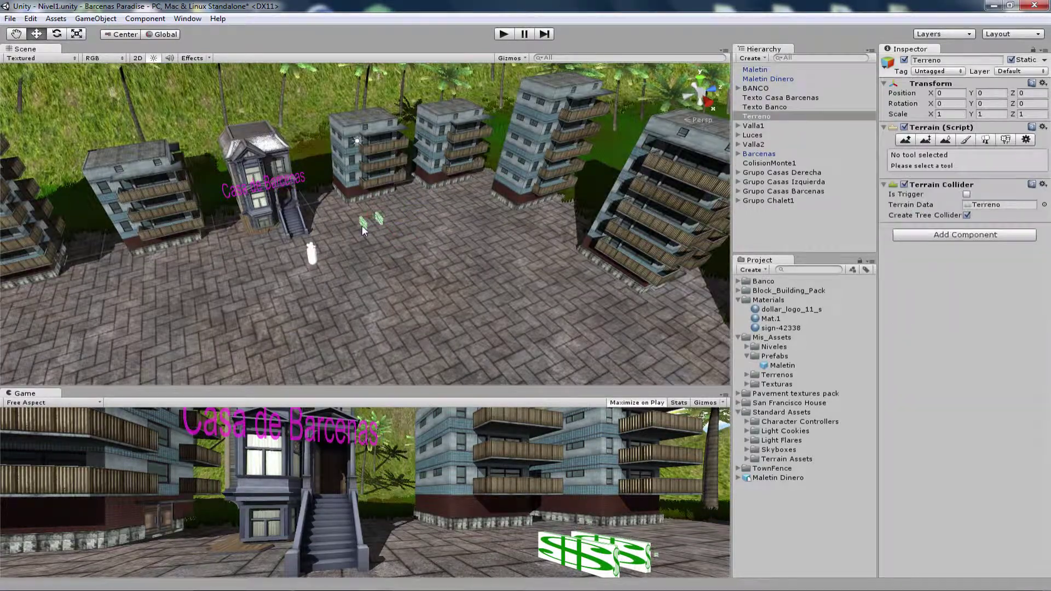
pyautogui.click(363, 225)
pyautogui.moveTo(324, 195)
pyautogui.mouseDown(button='right')
pyautogui.moveTo(608, 118)
pyautogui.moveTo(584, 59)
pyautogui.mouseUp(button='right')
pyautogui.moveTo(425, 198); pyautogui.dragTo(532, 223, button='right')
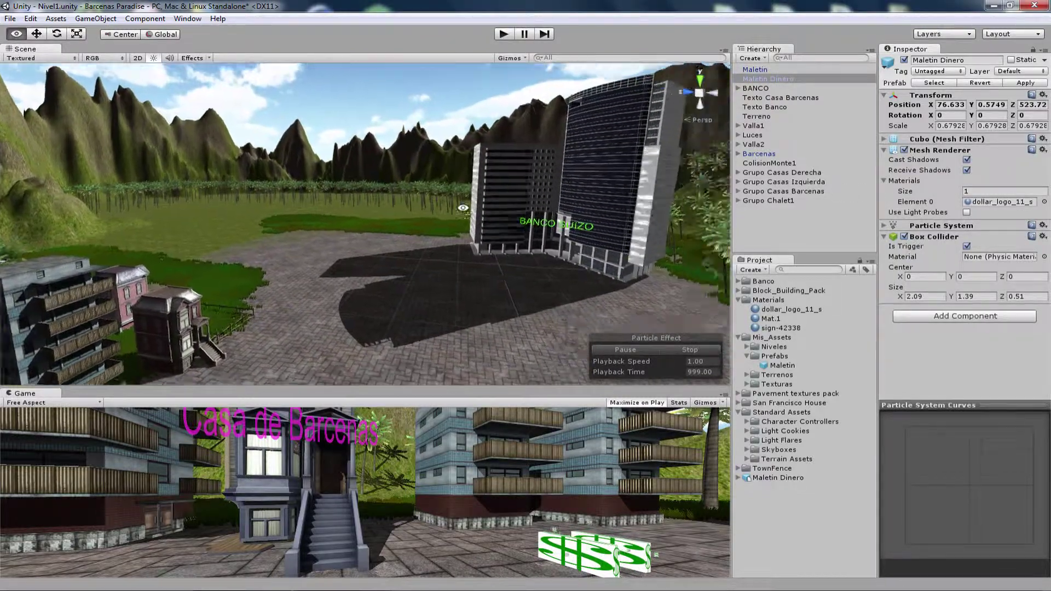